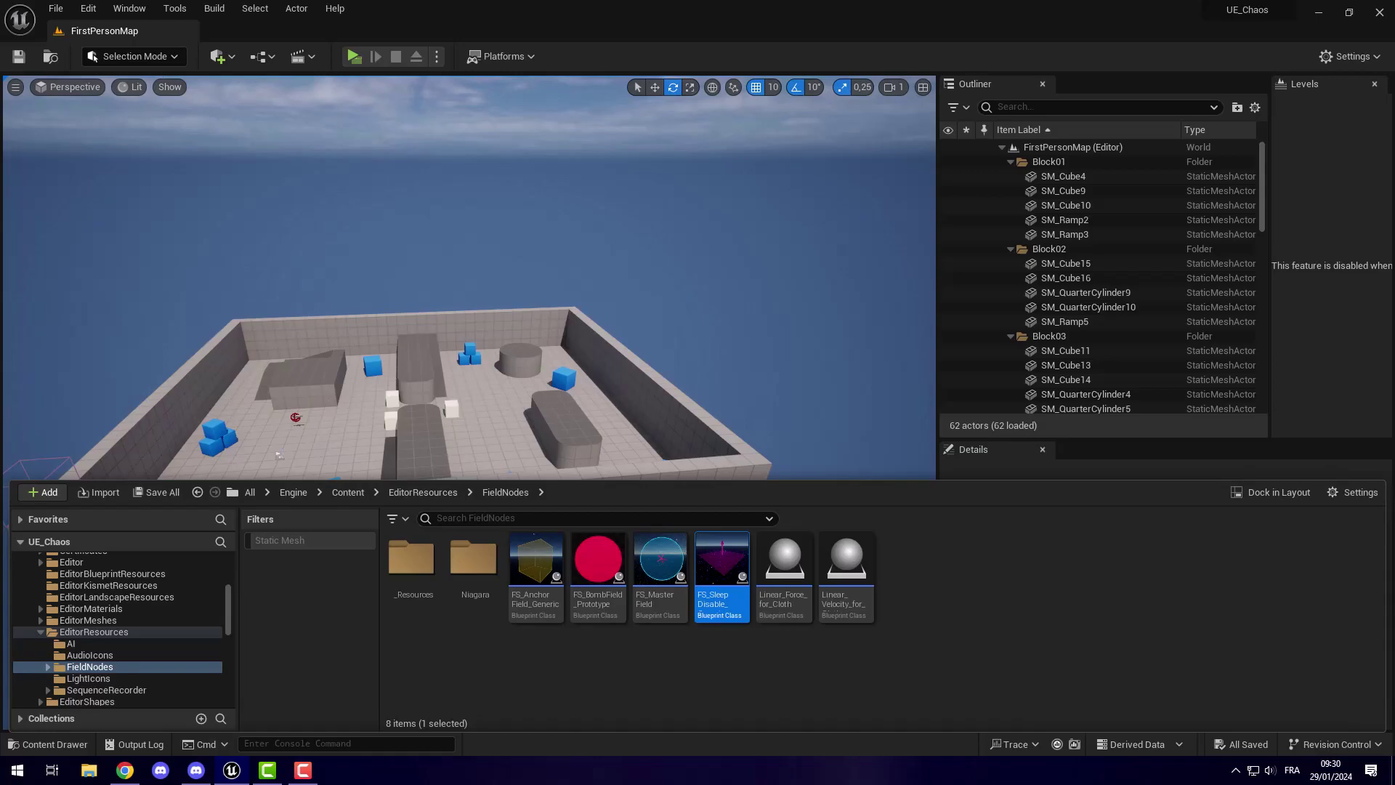
- Raise the middle cube of the long rounded block to a Z location of 290
{"action": "right_click_drag", "start_coordinate": [332, 322], "coordinate": [342, 461]}
{"action": "key", "text": "w"}
{"action": "left_click", "coordinate": [442, 368]}
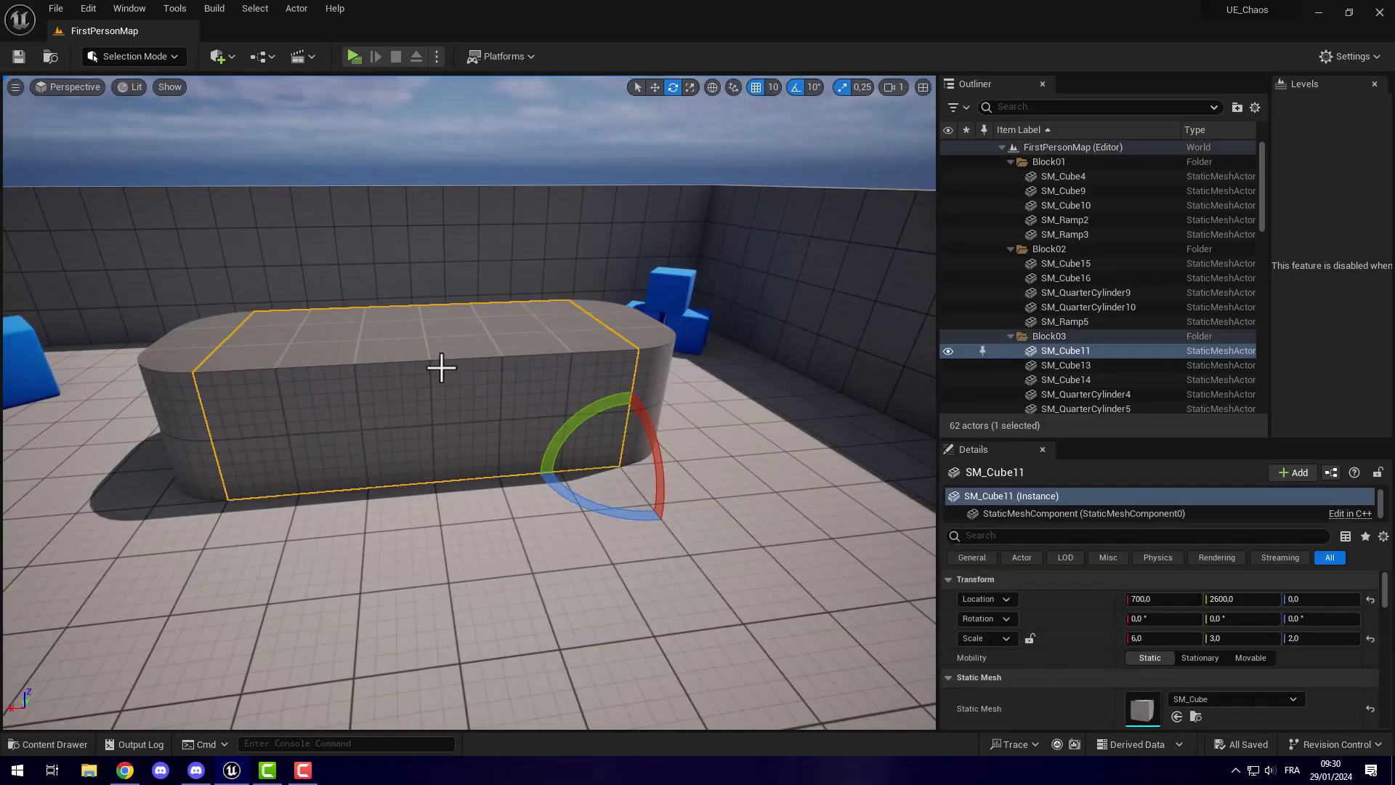
{"action": "key", "text": "w"}
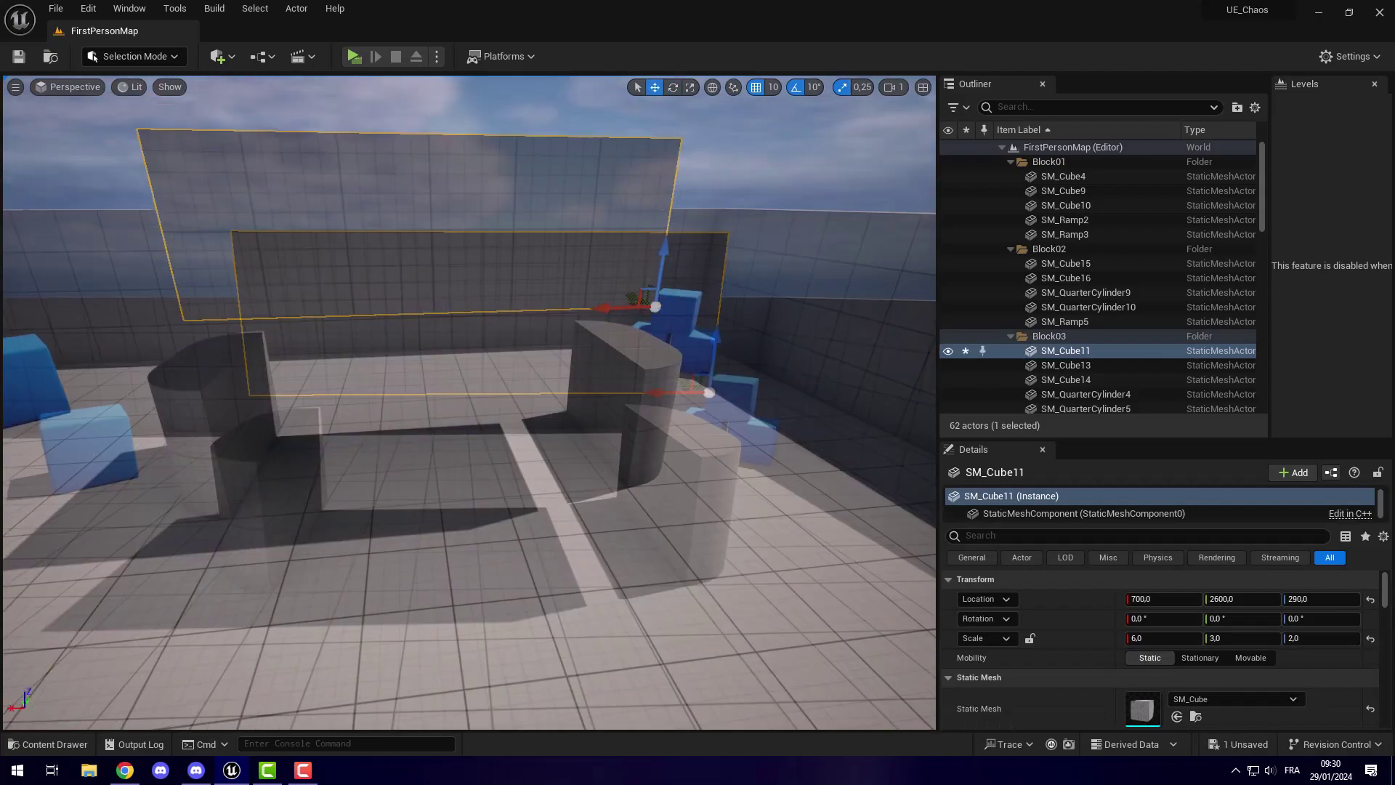
- Switch to Fracture mode and create the geometry collection GC_Cube2 from the raised cube in the GeometryCollection folder
{"action": "left_click", "coordinate": [145, 56]}
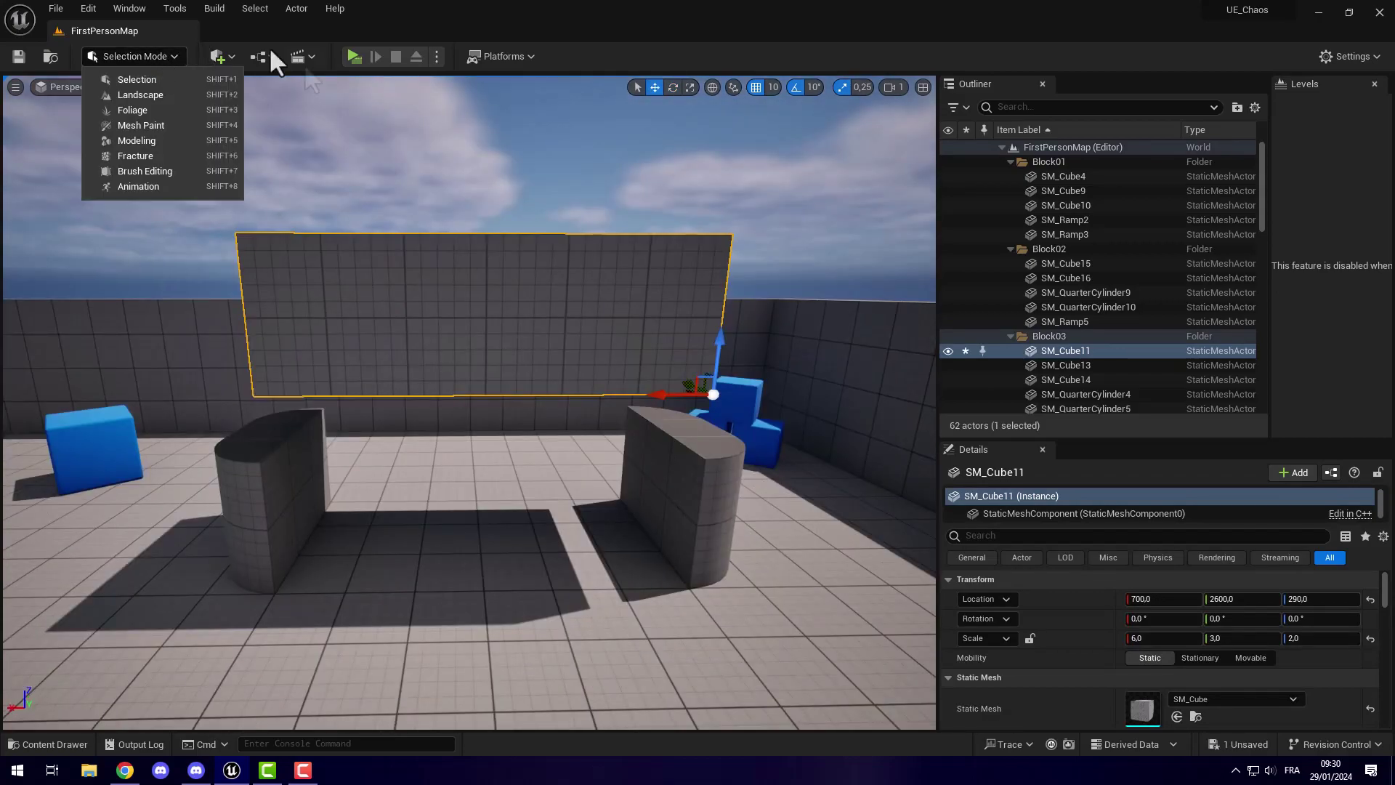
{"action": "left_click", "coordinate": [135, 156]}
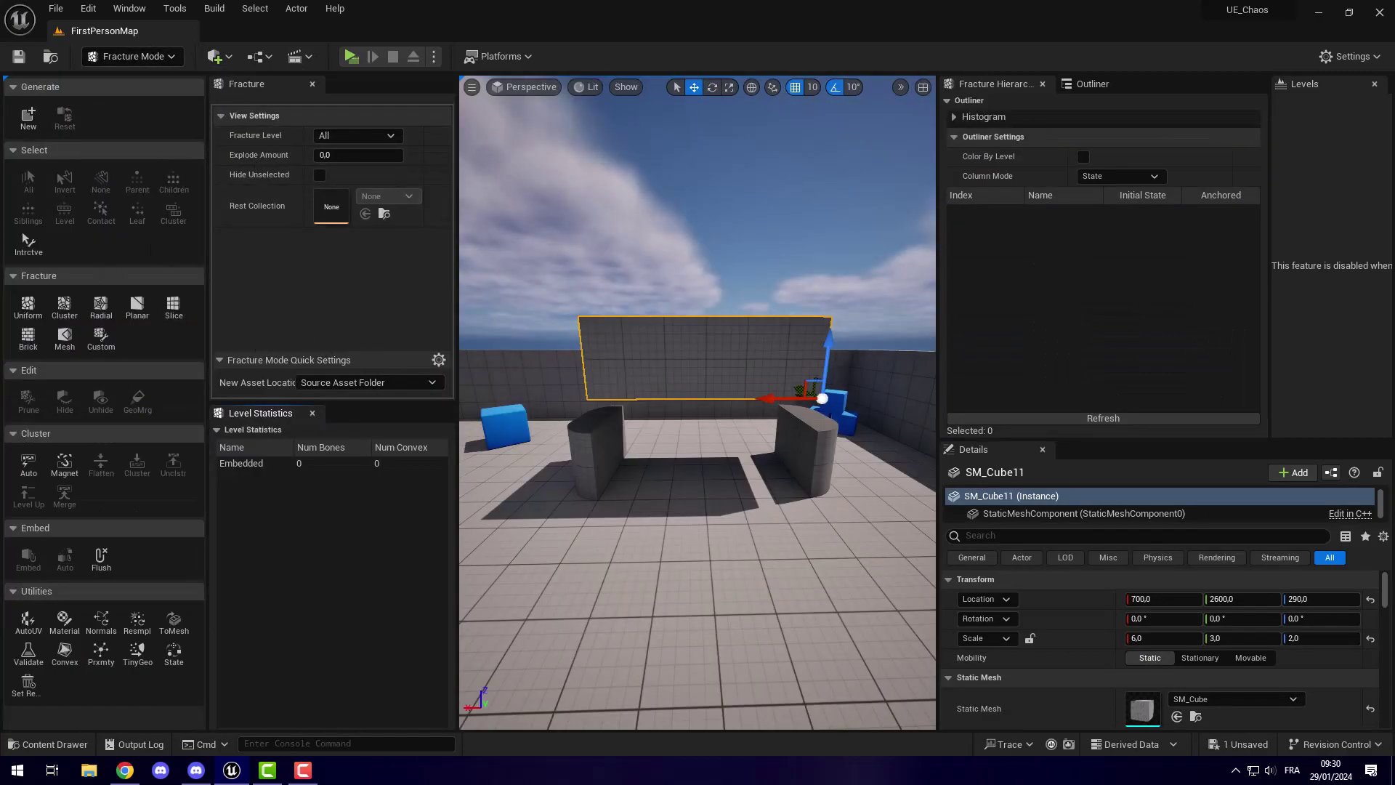
{"action": "left_click", "coordinate": [28, 116]}
{"action": "left_click", "coordinate": [596, 326]}
{"action": "left_click", "coordinate": [861, 492]}
{"action": "type", "text": "GC_Cube2"}
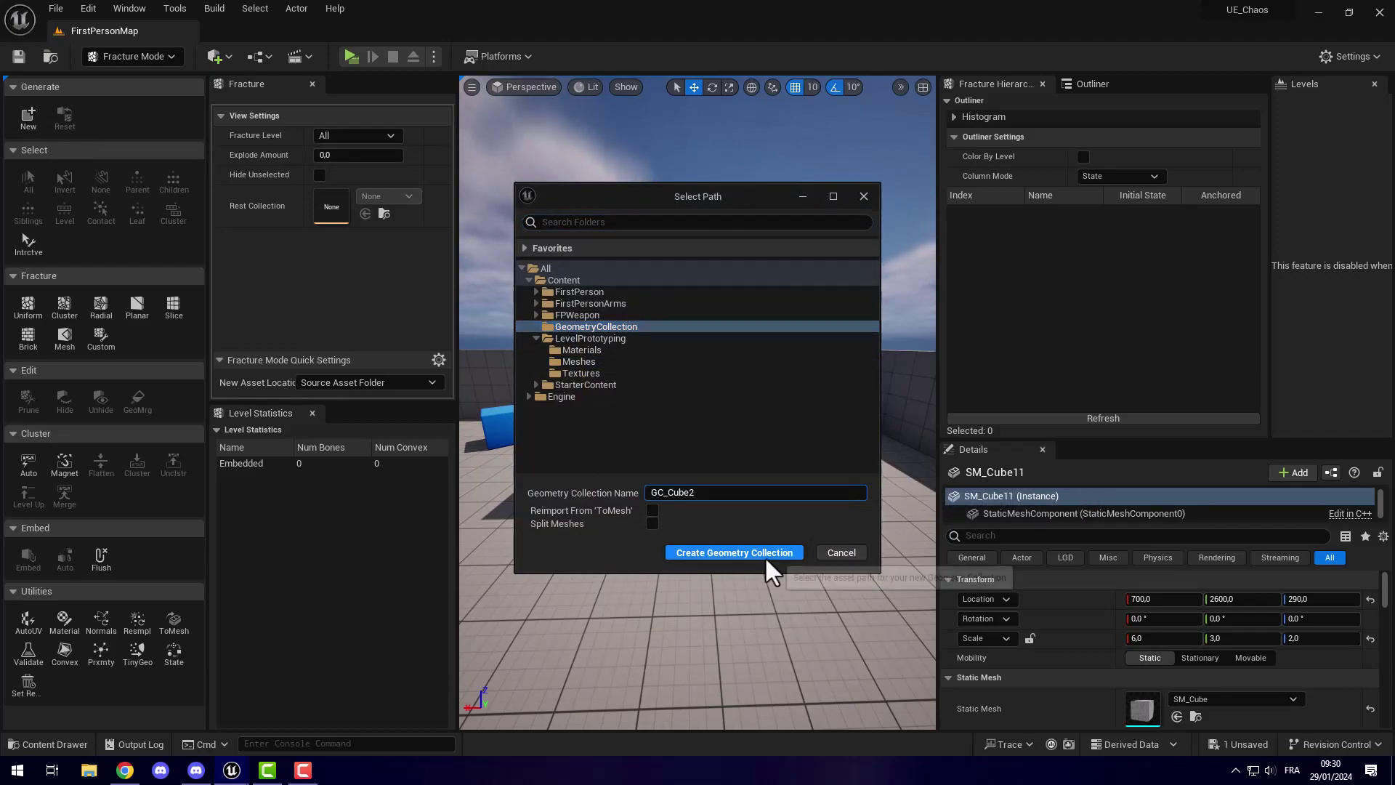
{"action": "left_click", "coordinate": [764, 556]}
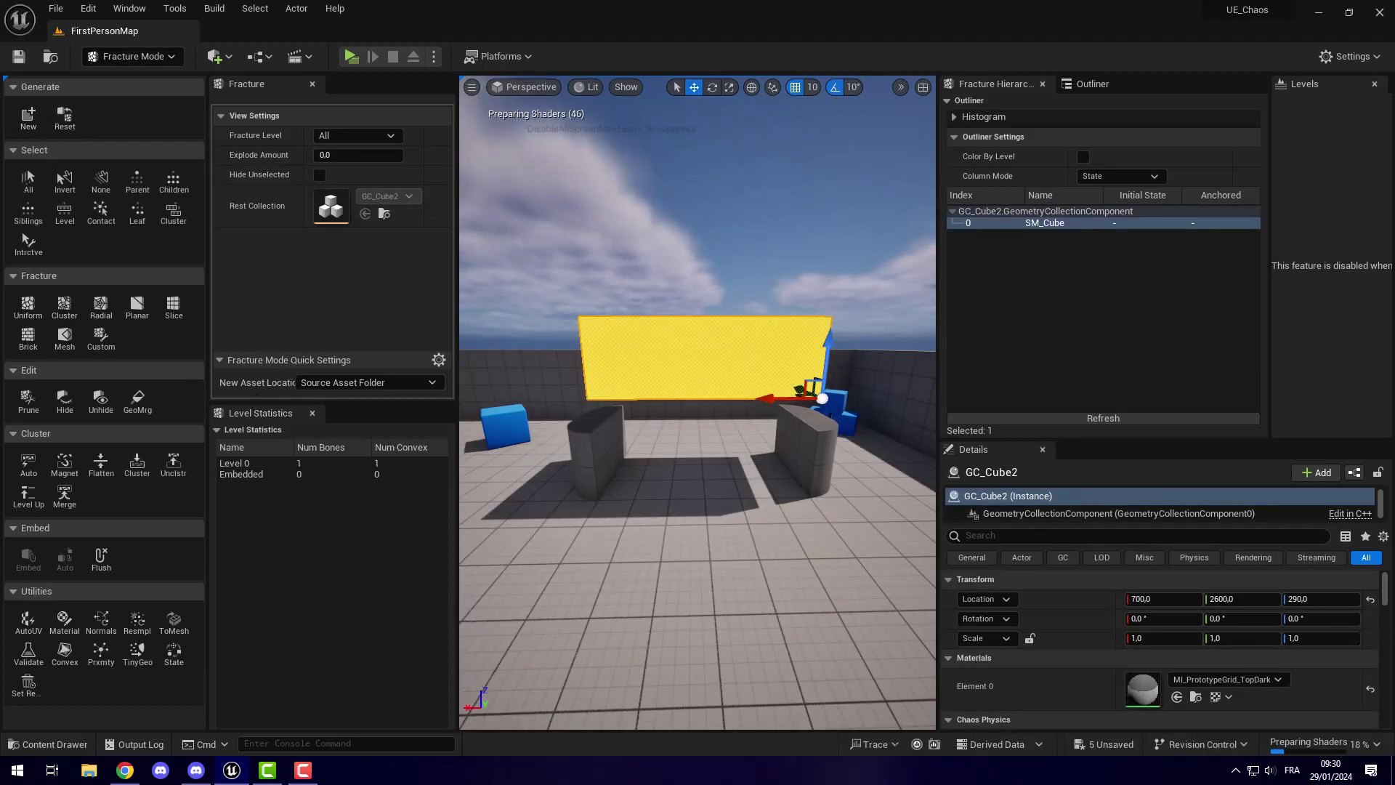
- Fracture the cube with Uniform Voronoi using 20 minimum and maximum sites, and preview the pieces with the explode amount
{"action": "left_click_drag", "start_coordinate": [676, 557], "coordinate": [684, 508]}
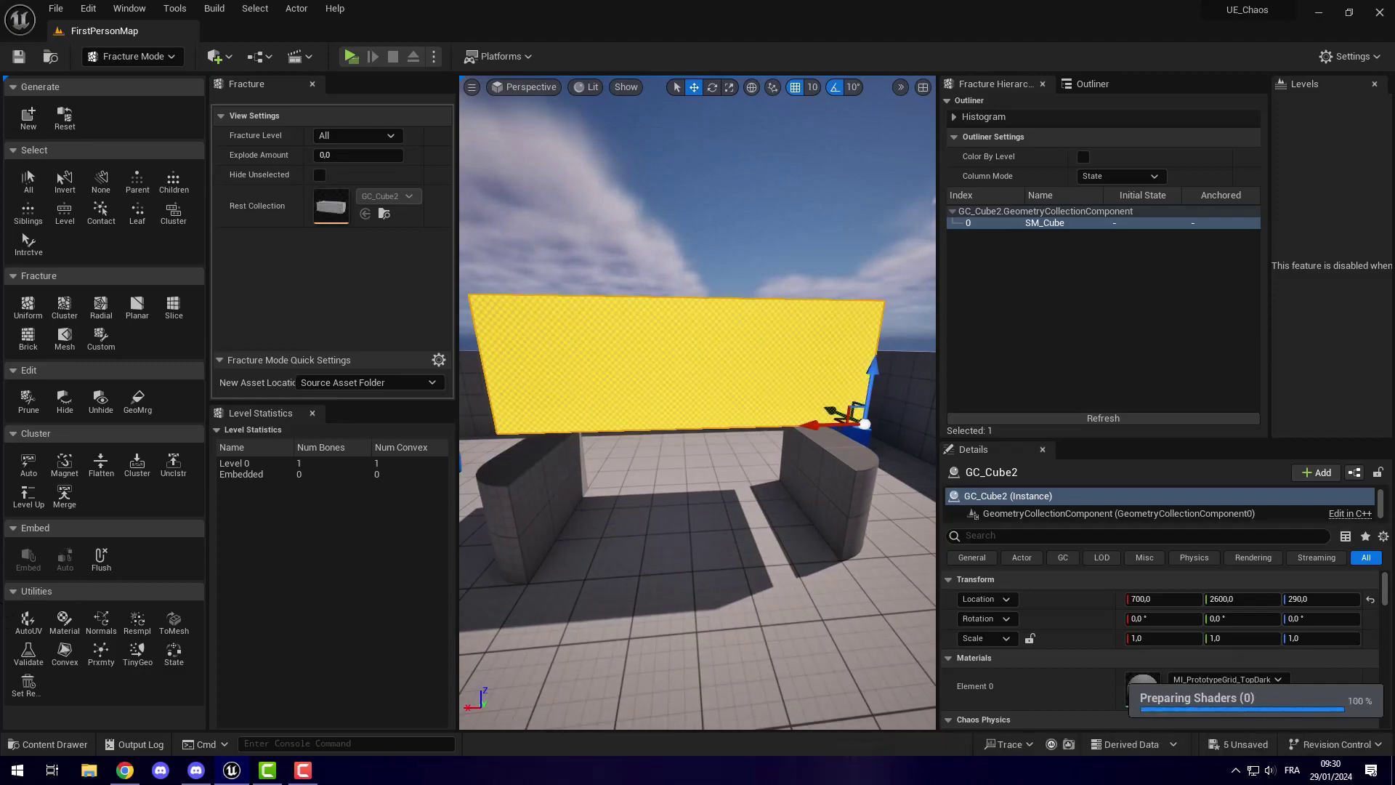
{"action": "left_click", "coordinate": [27, 305]}
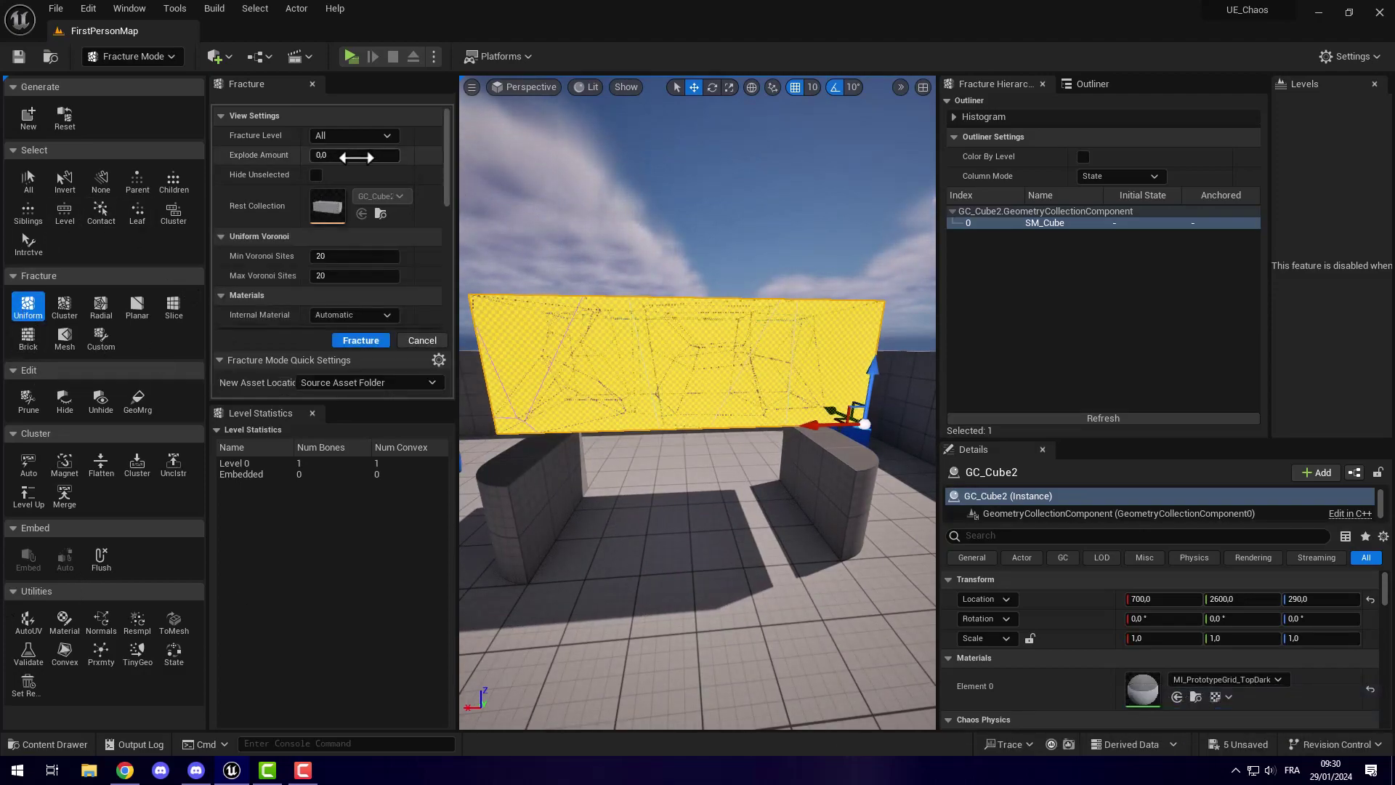
{"action": "left_click", "coordinate": [360, 340]}
{"action": "mouse_move", "coordinate": [327, 155]}
{"action": "left_mouse_down"}
{"action": "mouse_move", "coordinate": [378, 155]}
{"action": "mouse_move", "coordinate": [340, 163]}
{"action": "left_mouse_up"}
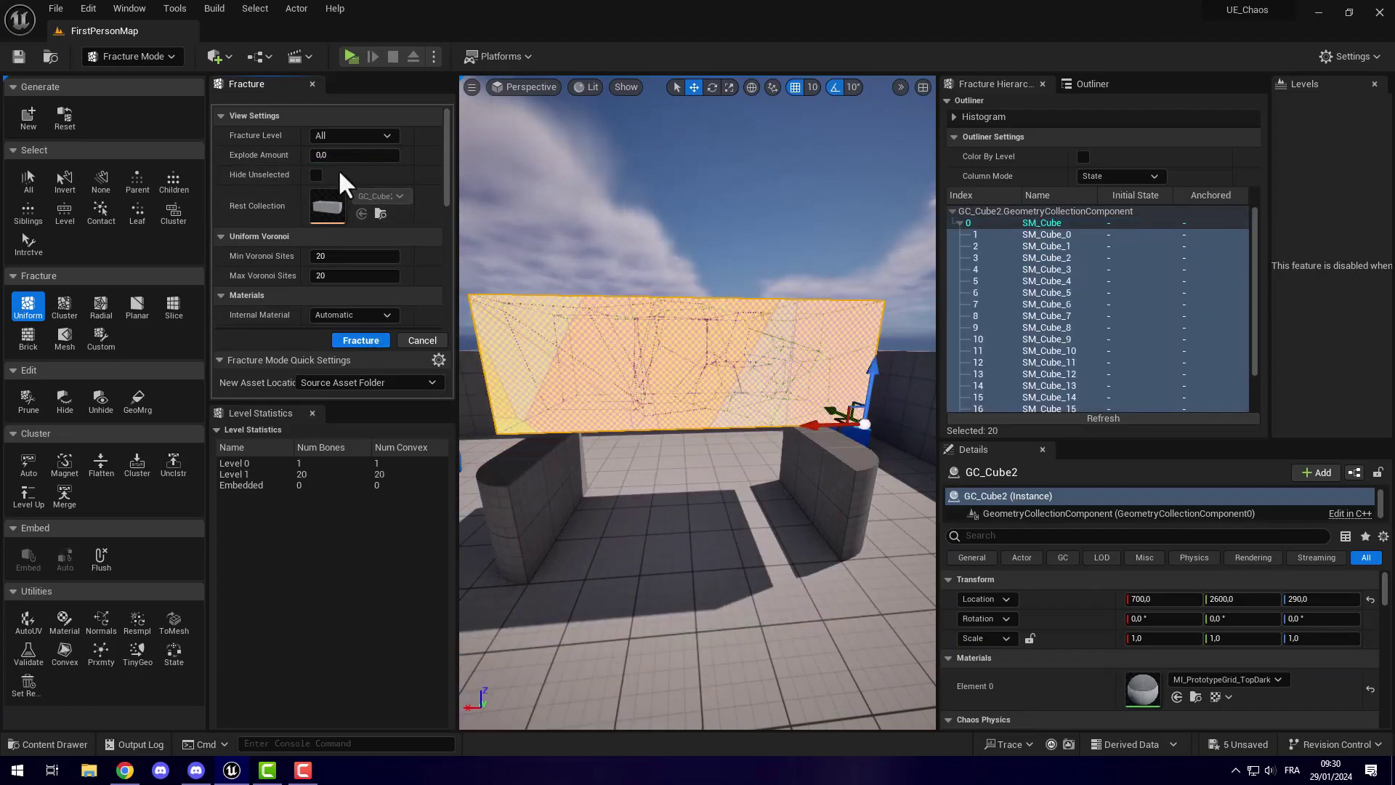
- Set the minimum and maximum Voronoi sites to 100, fracture the pieces again and preview them exploded
{"action": "type", "text": "100"}
{"action": "key", "text": "Return"}
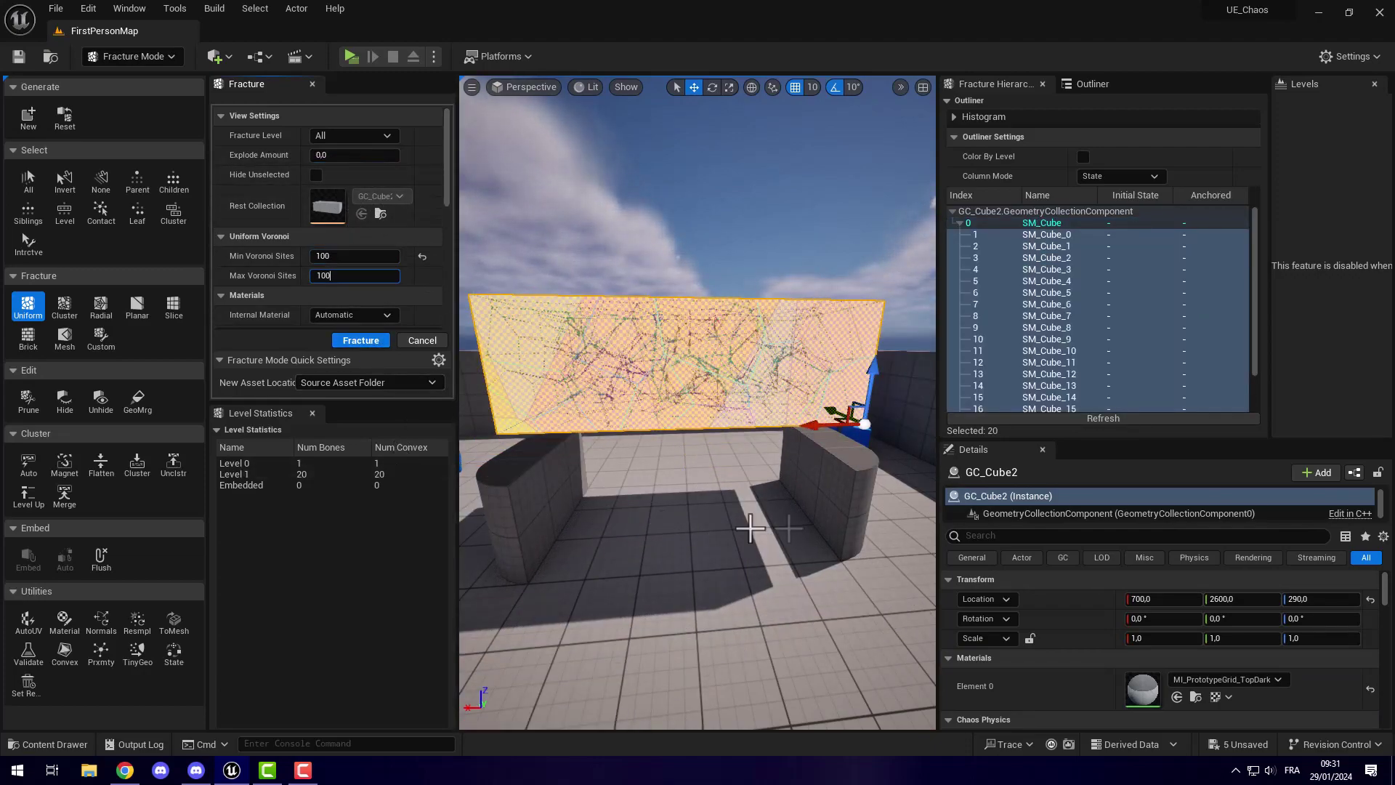
{"action": "left_click_drag", "start_coordinate": [322, 148], "coordinate": [399, 155]}
{"action": "left_click", "coordinate": [360, 340]}
{"action": "right_click_drag", "start_coordinate": [501, 154], "coordinate": [472, 173]}
{"action": "left_click_drag", "start_coordinate": [359, 156], "coordinate": [313, 155]}
{"action": "right_click_drag", "start_coordinate": [538, 308], "coordinate": [618, 290]}
- Reset the Voronoi site counts, enter 100 for both minimum and maximum, and fracture the pieces into another level
{"action": "left_click", "coordinate": [423, 257]}
{"action": "left_click", "coordinate": [422, 276]}
{"action": "left_click", "coordinate": [337, 257]}
{"action": "type", "text": "100"}
{"action": "key", "text": "Tab"}
{"action": "type", "text": "100"}
{"action": "key", "text": "Return"}
{"action": "left_click", "coordinate": [352, 340]}
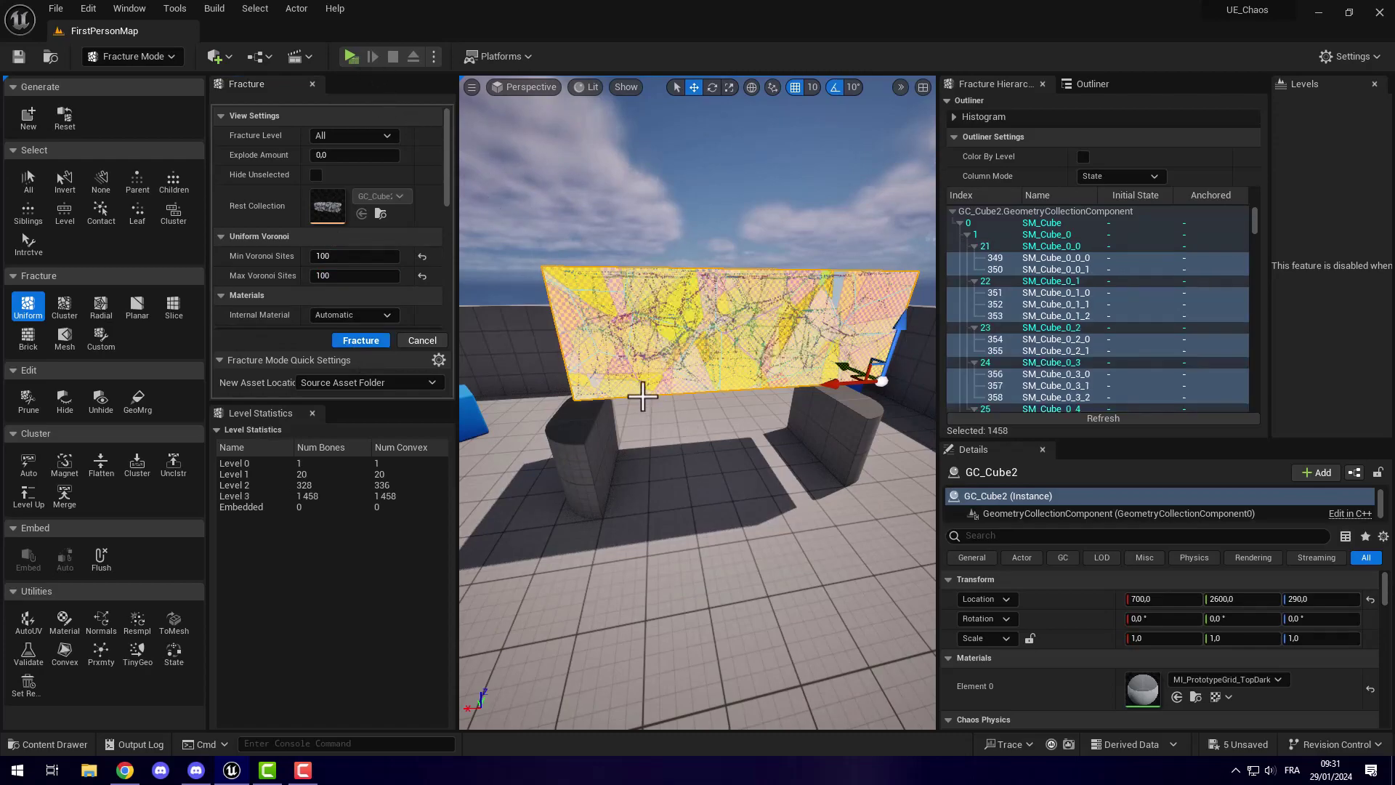
- Test the fractured block's fall by playing the level in a preview window and running it in Simulate mode
{"action": "left_click", "coordinate": [350, 57]}
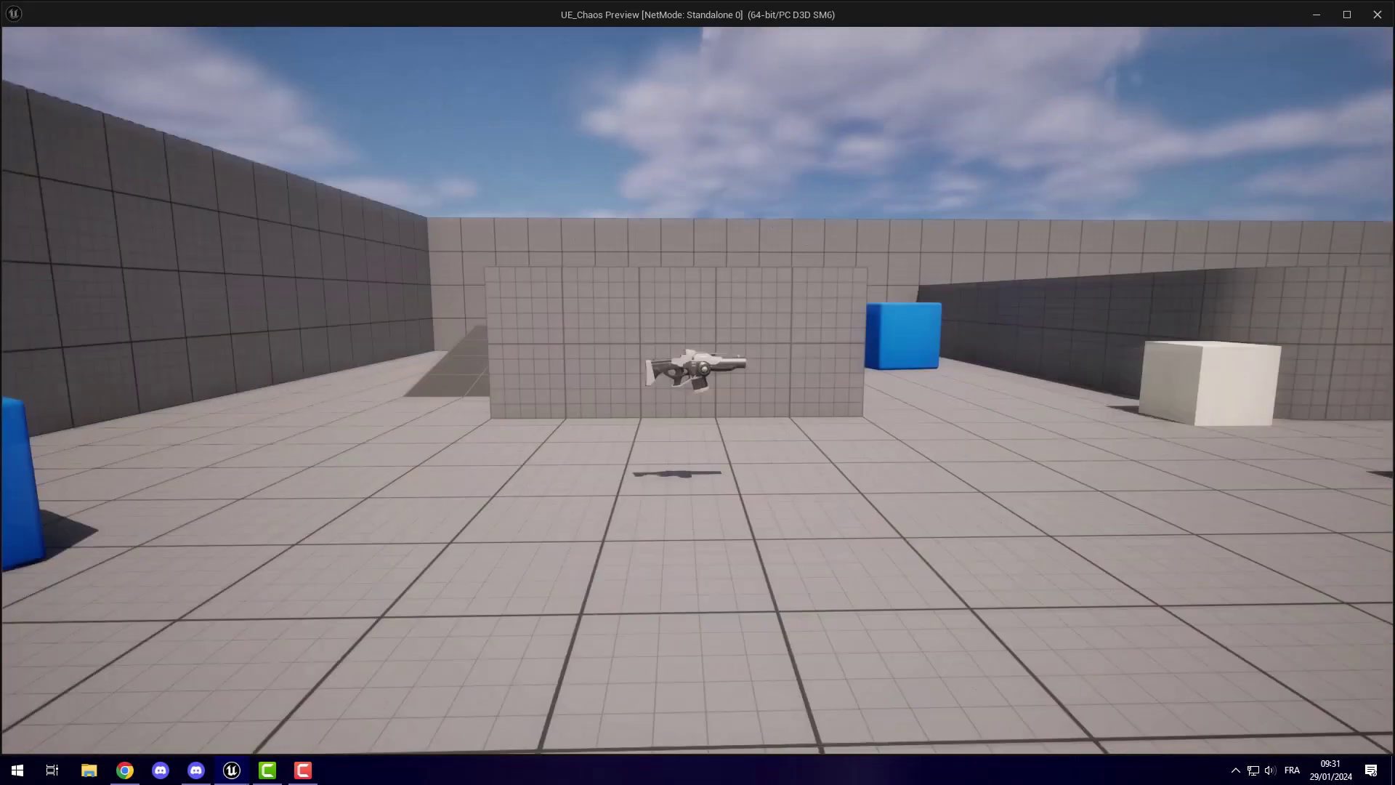
{"action": "key", "text": "w"}
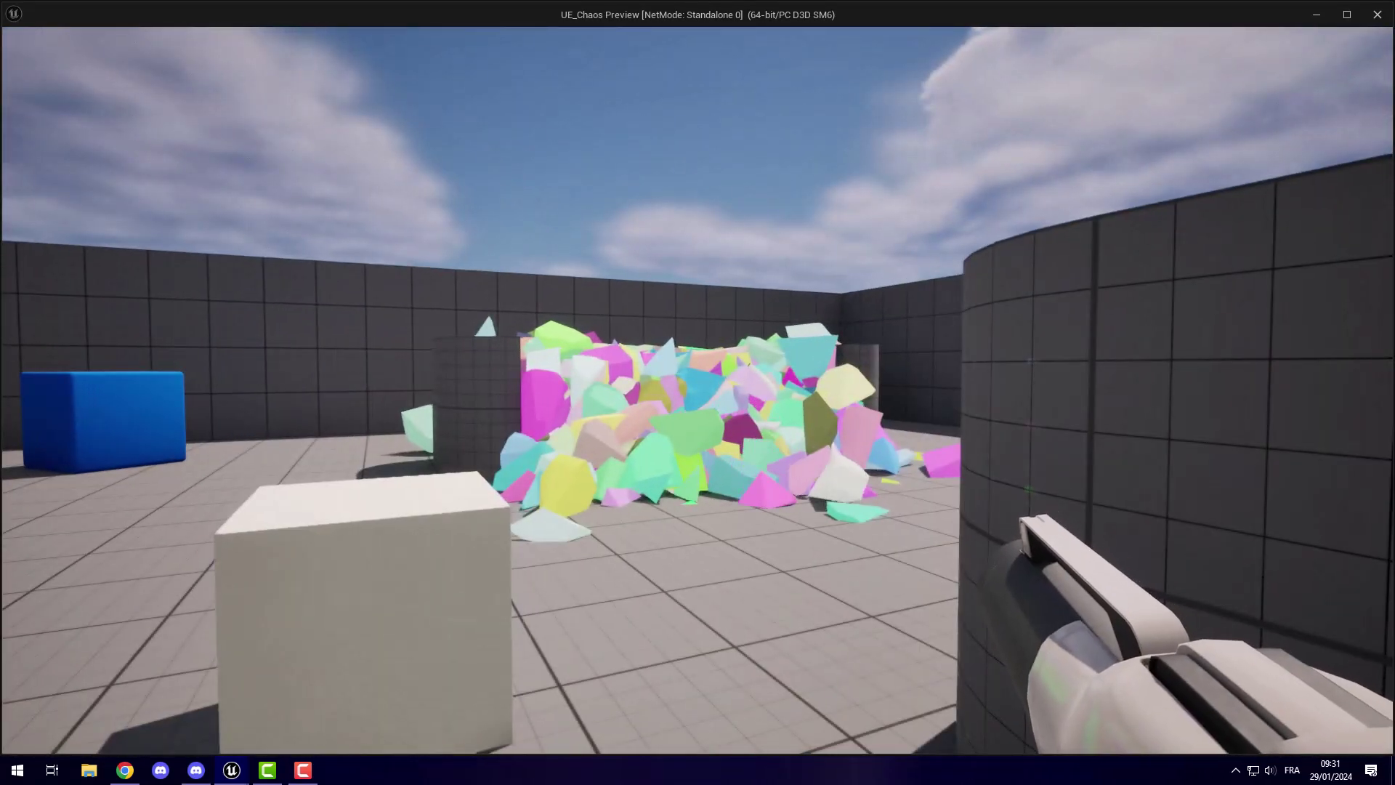
{"action": "key", "text": "Escape"}
{"action": "left_click", "coordinate": [434, 57]}
{"action": "left_click", "coordinate": [556, 210]}
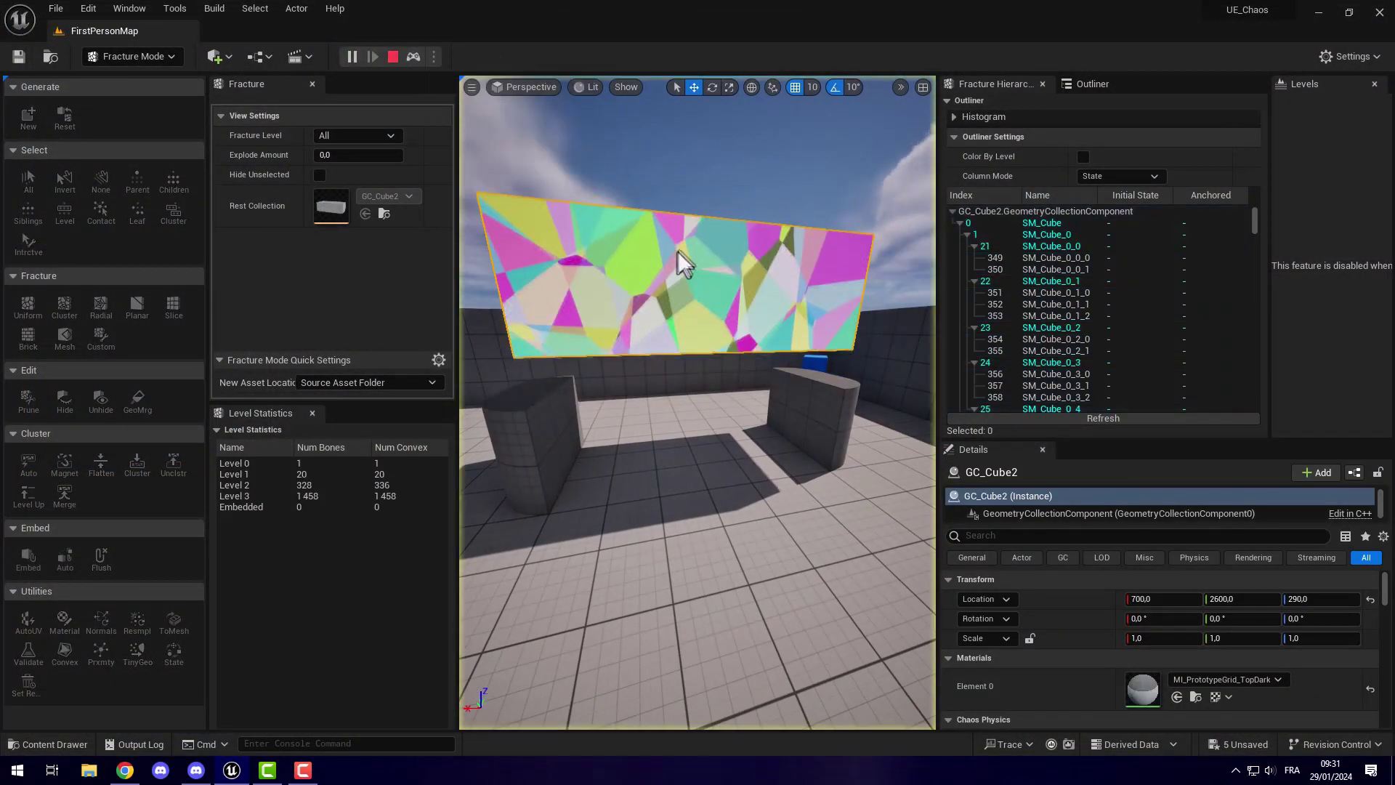
{"action": "left_click", "coordinate": [393, 56]}
- Play the level in the selected viewport, walk towards the fractured block, and end the session
{"action": "left_click", "coordinate": [434, 57]}
{"action": "left_click", "coordinate": [520, 116]}
{"action": "key", "text": "w"}
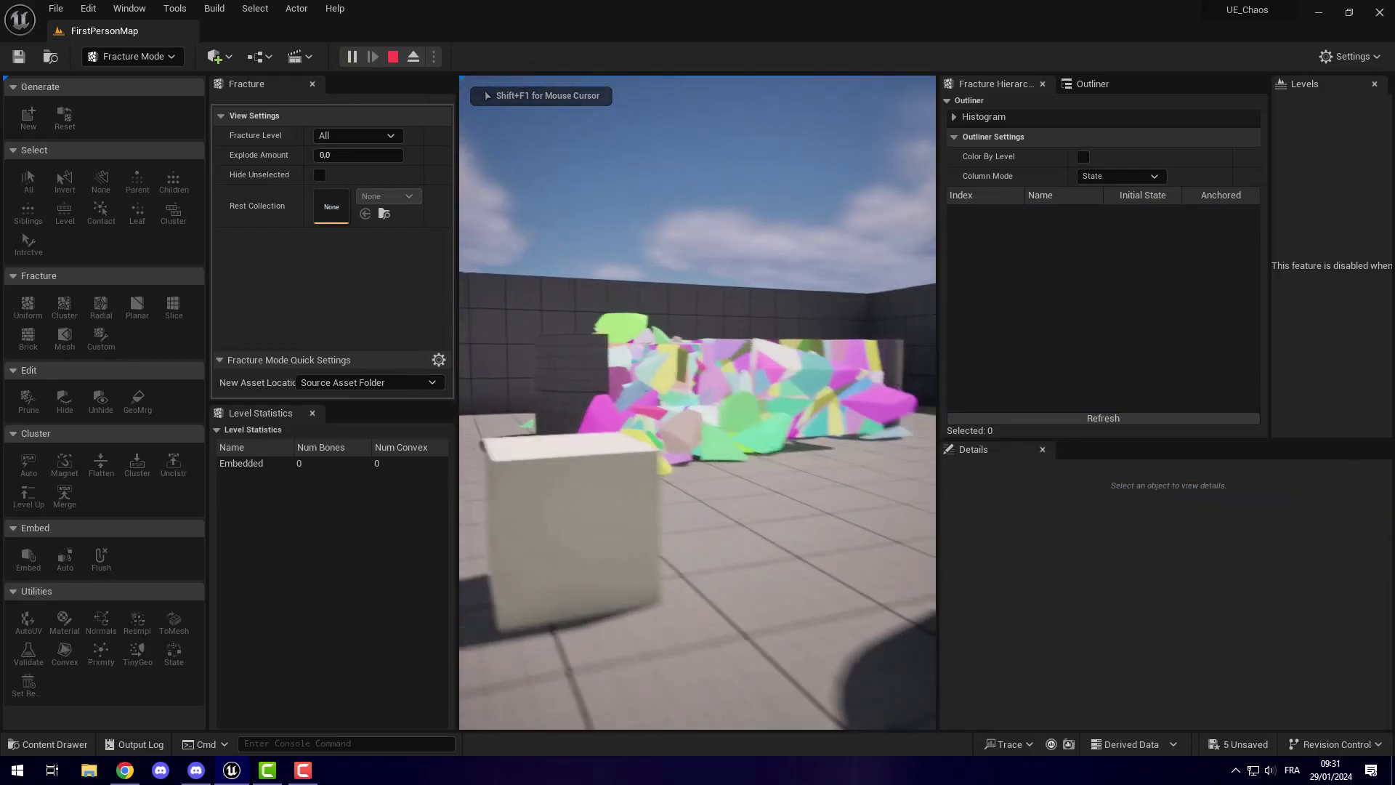
{"action": "key", "text": "Escape"}
- Place an FS_AnchorField_Generic actor at one end of the fractured block, at about 1320, 2680, 380
{"action": "key", "text": "f"}
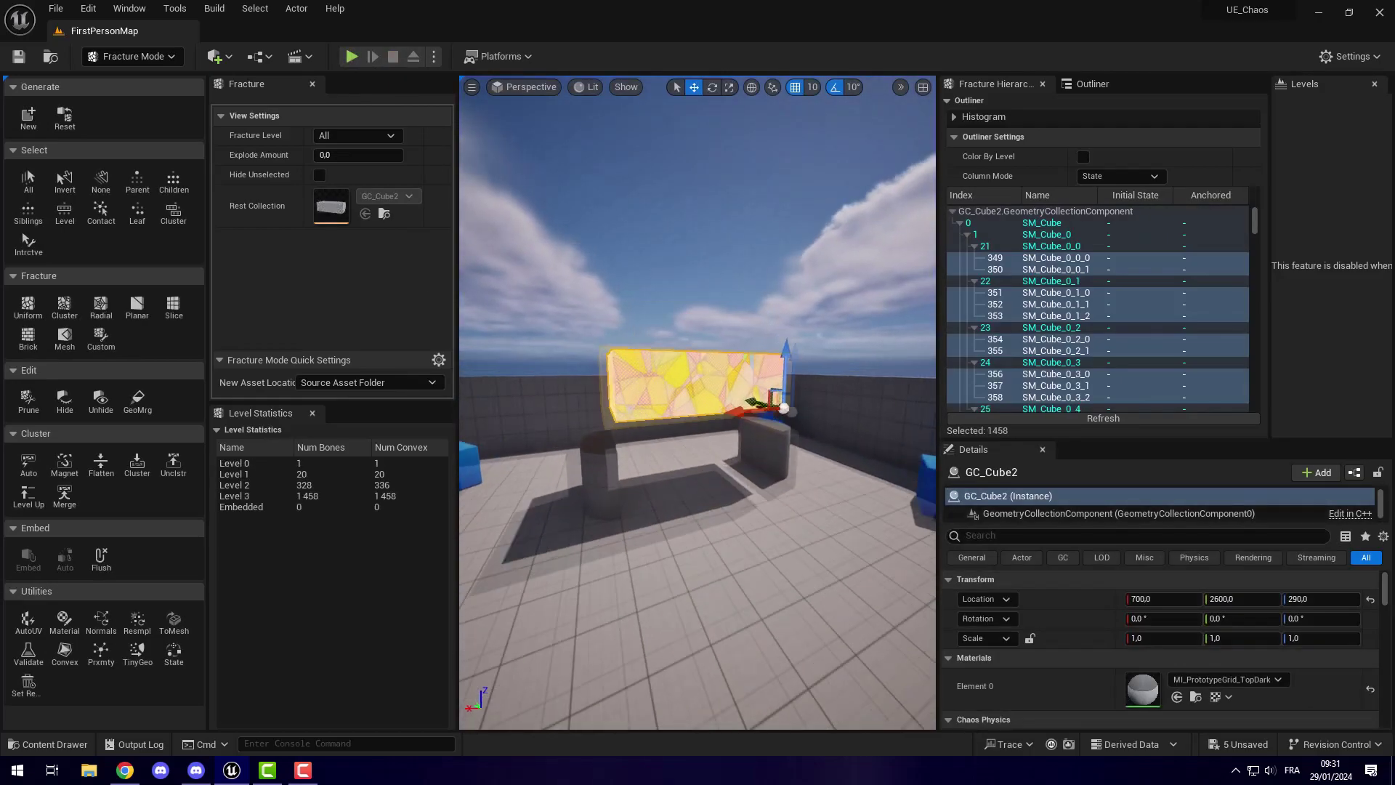
{"action": "key", "text": "ctrl+space"}
{"action": "left_click_drag", "start_coordinate": [581, 474], "coordinate": [623, 468]}
{"action": "left_click_drag", "start_coordinate": [619, 372], "coordinate": [620, 363]}
{"action": "right_click_drag", "start_coordinate": [738, 477], "coordinate": [864, 492]}
{"action": "key", "text": "a"}
{"action": "key", "text": "r"}
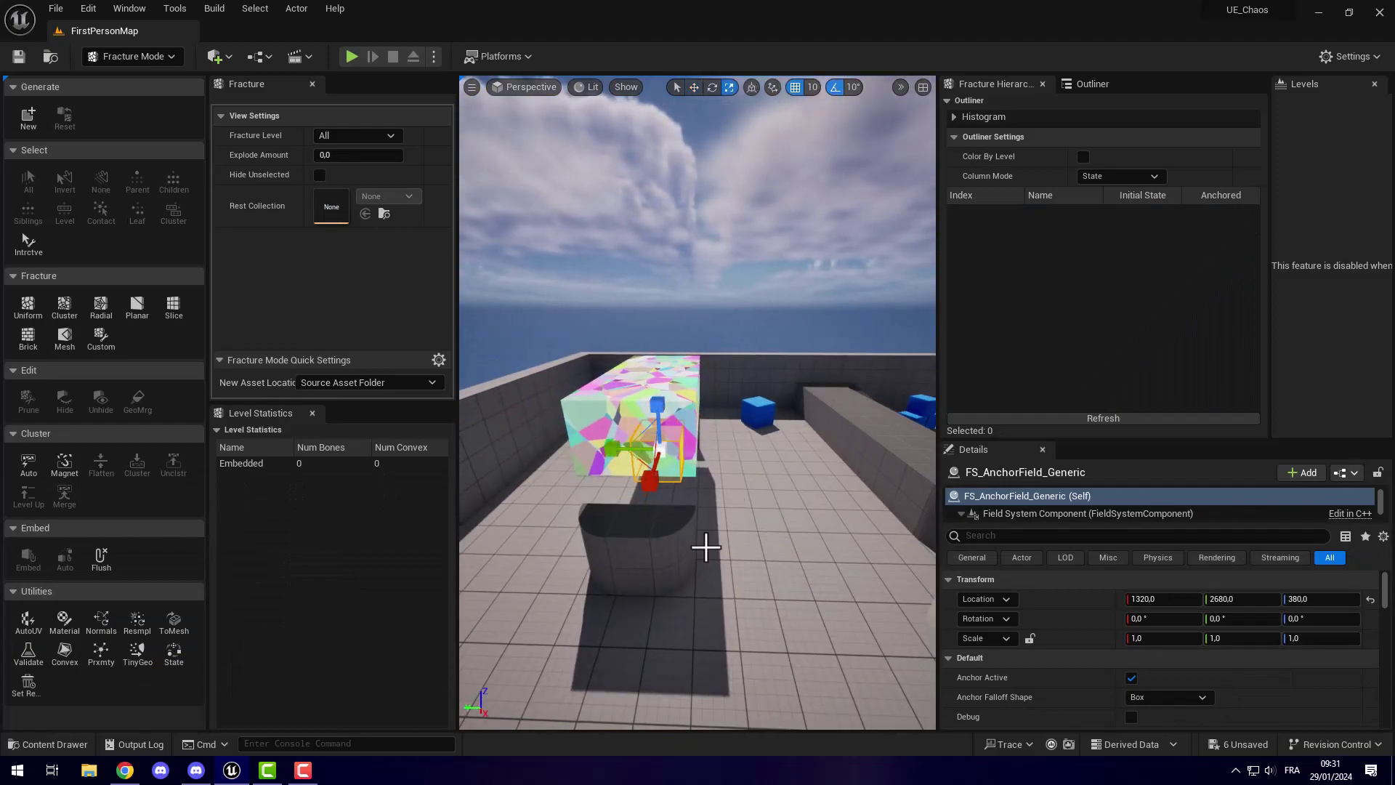
- Scale the anchor field to 2.0, 6.75 and 3.5 so that it encloses one end of the fractured block
{"action": "mouse_move", "coordinate": [645, 457]}
{"action": "right_mouse_down"}
{"action": "mouse_move", "coordinate": [570, 451]}
{"action": "mouse_move", "coordinate": [624, 456]}
{"action": "right_mouse_up"}
{"action": "left_click_drag", "start_coordinate": [646, 469], "coordinate": [544, 464]}
{"action": "right_click_drag", "start_coordinate": [699, 438], "coordinate": [691, 440]}
{"action": "left_click_drag", "start_coordinate": [688, 438], "coordinate": [699, 363]}
{"action": "mouse_move", "coordinate": [676, 516]}
{"action": "left_mouse_down"}
{"action": "mouse_move", "coordinate": [670, 544]}
{"action": "mouse_move", "coordinate": [683, 497]}
{"action": "left_mouse_up"}
{"action": "key", "text": "w"}
{"action": "right_click_drag", "start_coordinate": [709, 504], "coordinate": [554, 218]}
{"action": "key", "text": "d"}
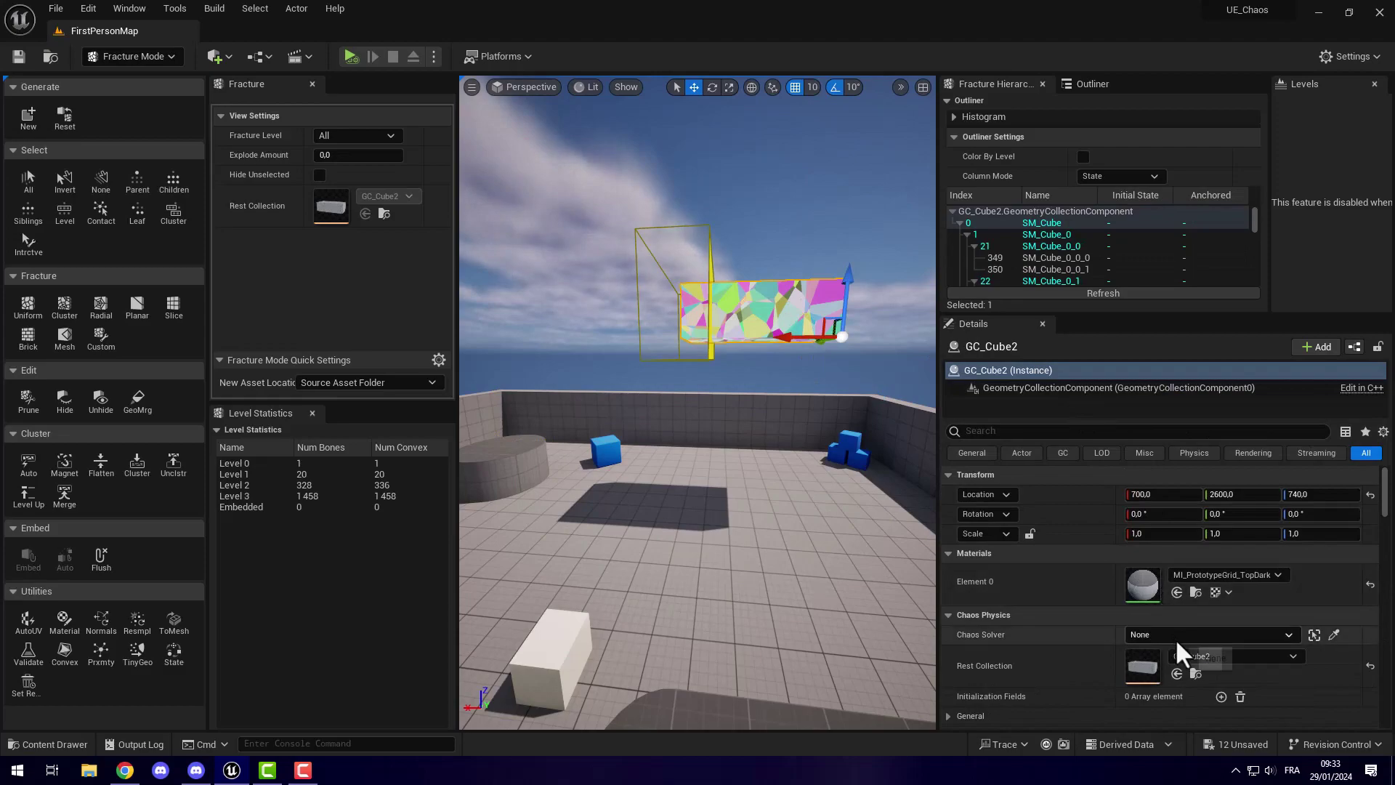
- Add an initialization field to GC_Cube2 and assign FS_AnchorField_Generic to it
{"action": "scroll", "coordinate": [1175, 639], "scroll_direction": "down", "scroll_amount": 3}
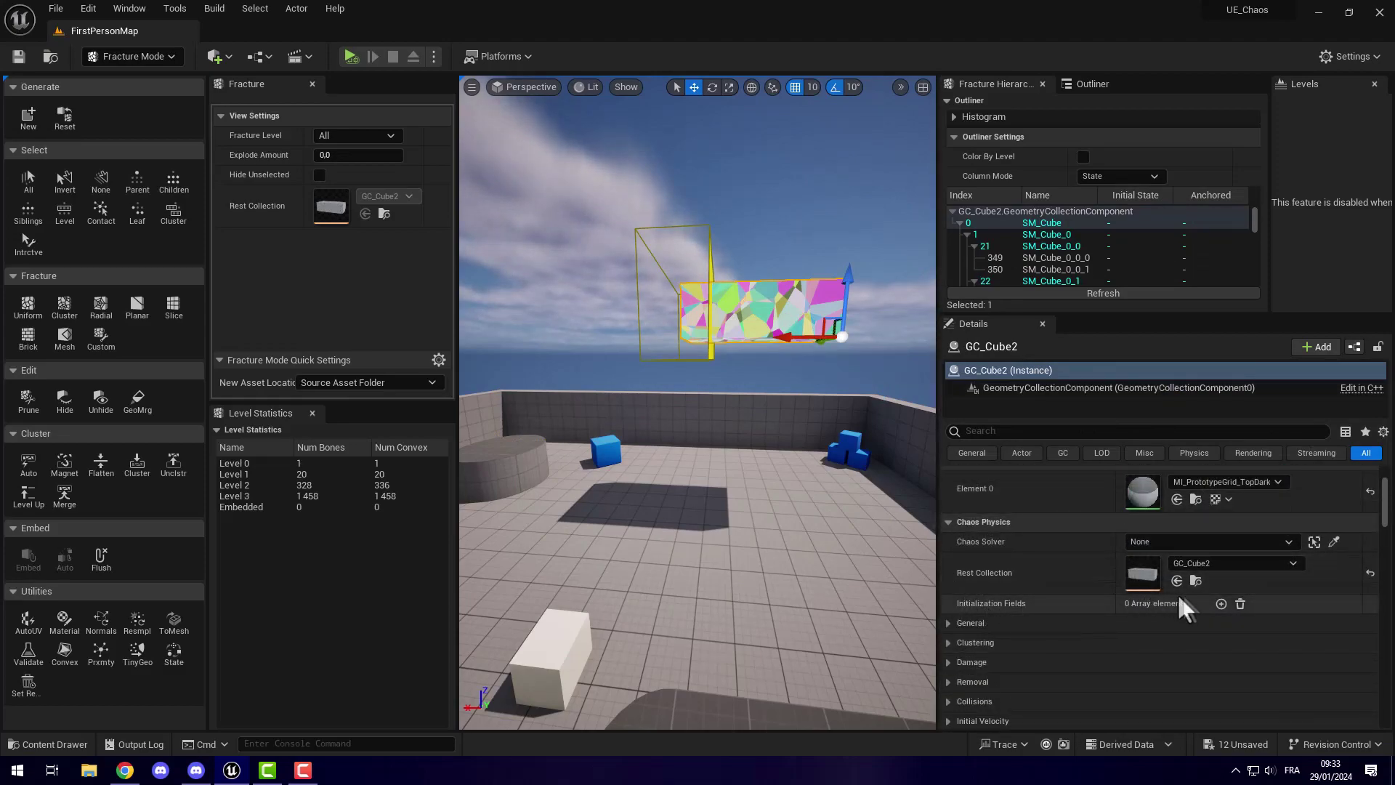
{"action": "left_click", "coordinate": [1220, 603]}
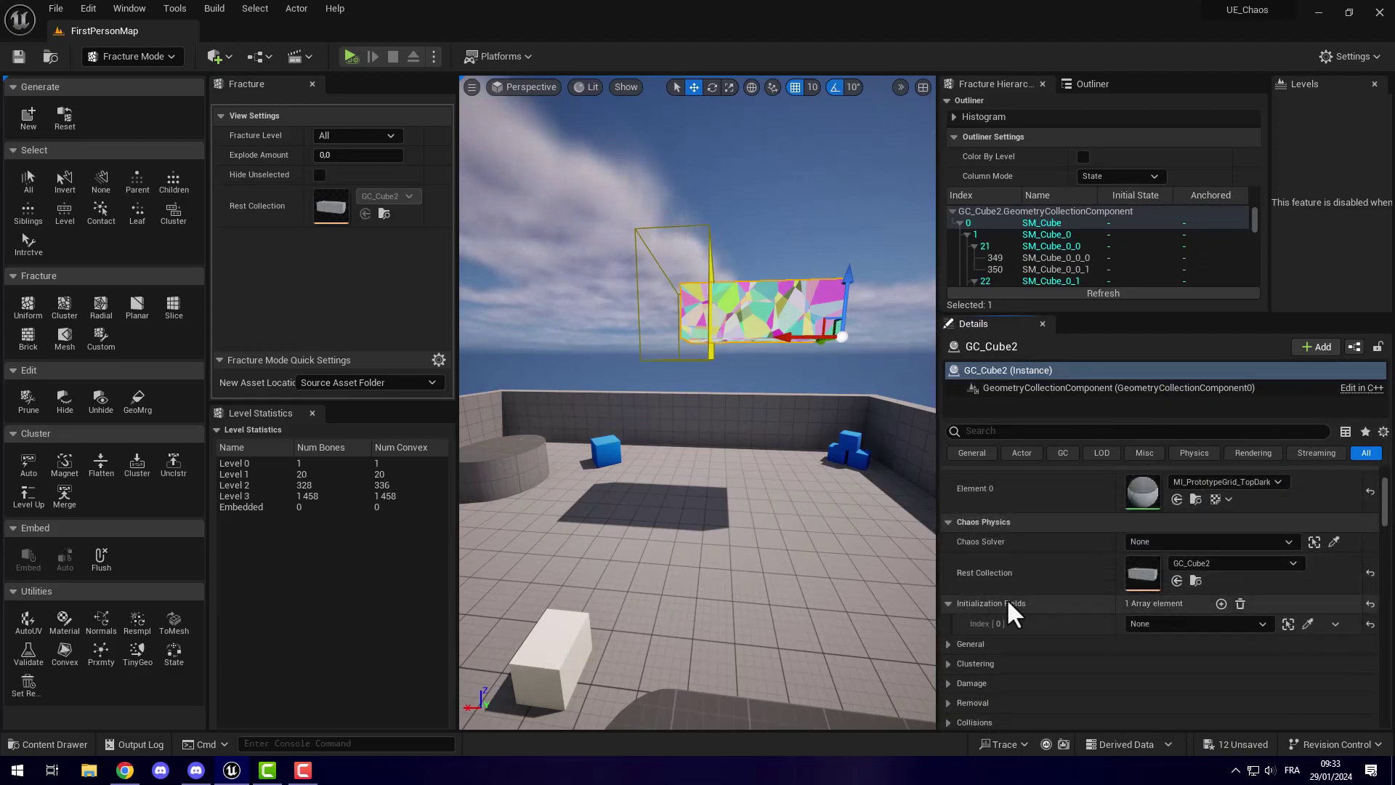
{"action": "scroll", "coordinate": [1013, 604], "scroll_direction": "down", "scroll_amount": 1}
{"action": "left_click", "coordinate": [1308, 578]}
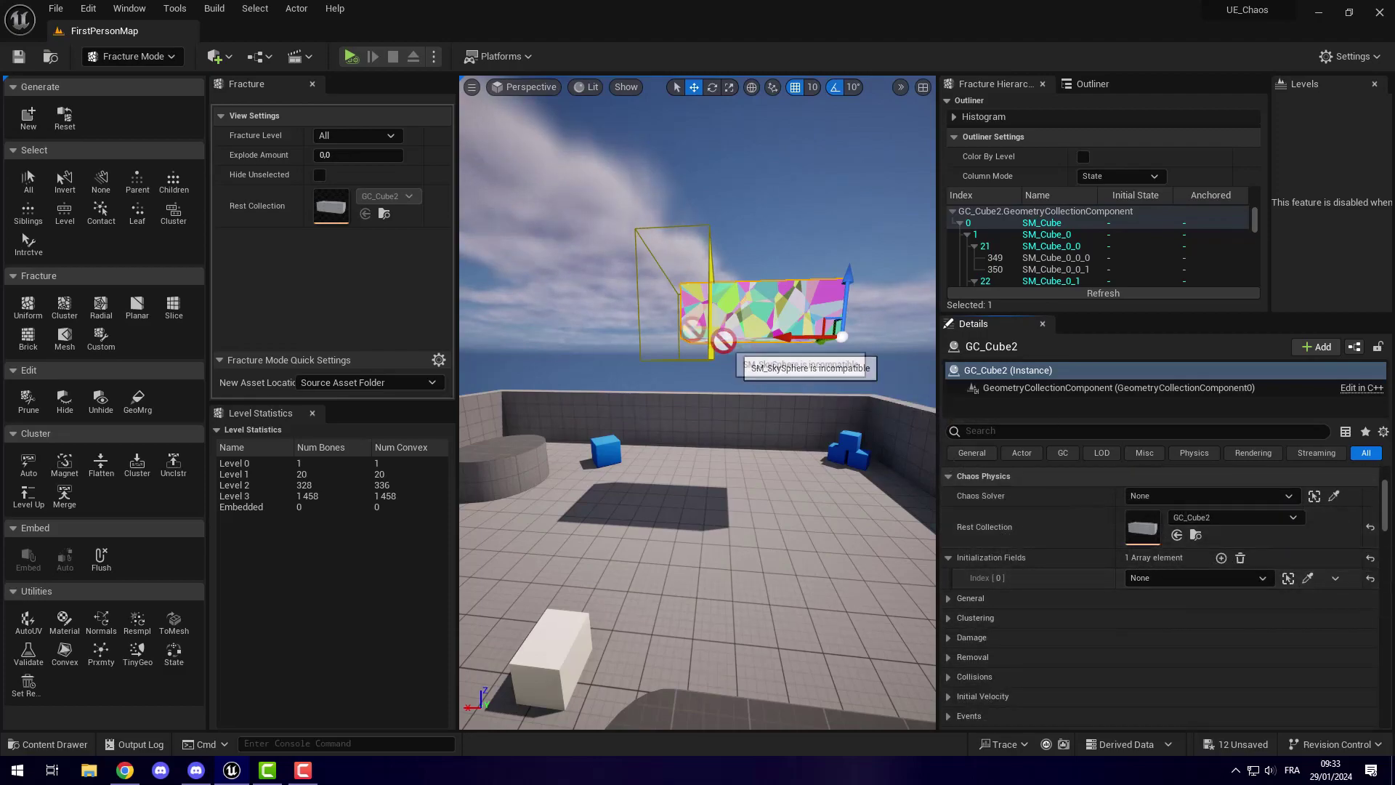
{"action": "left_click", "coordinate": [715, 227]}
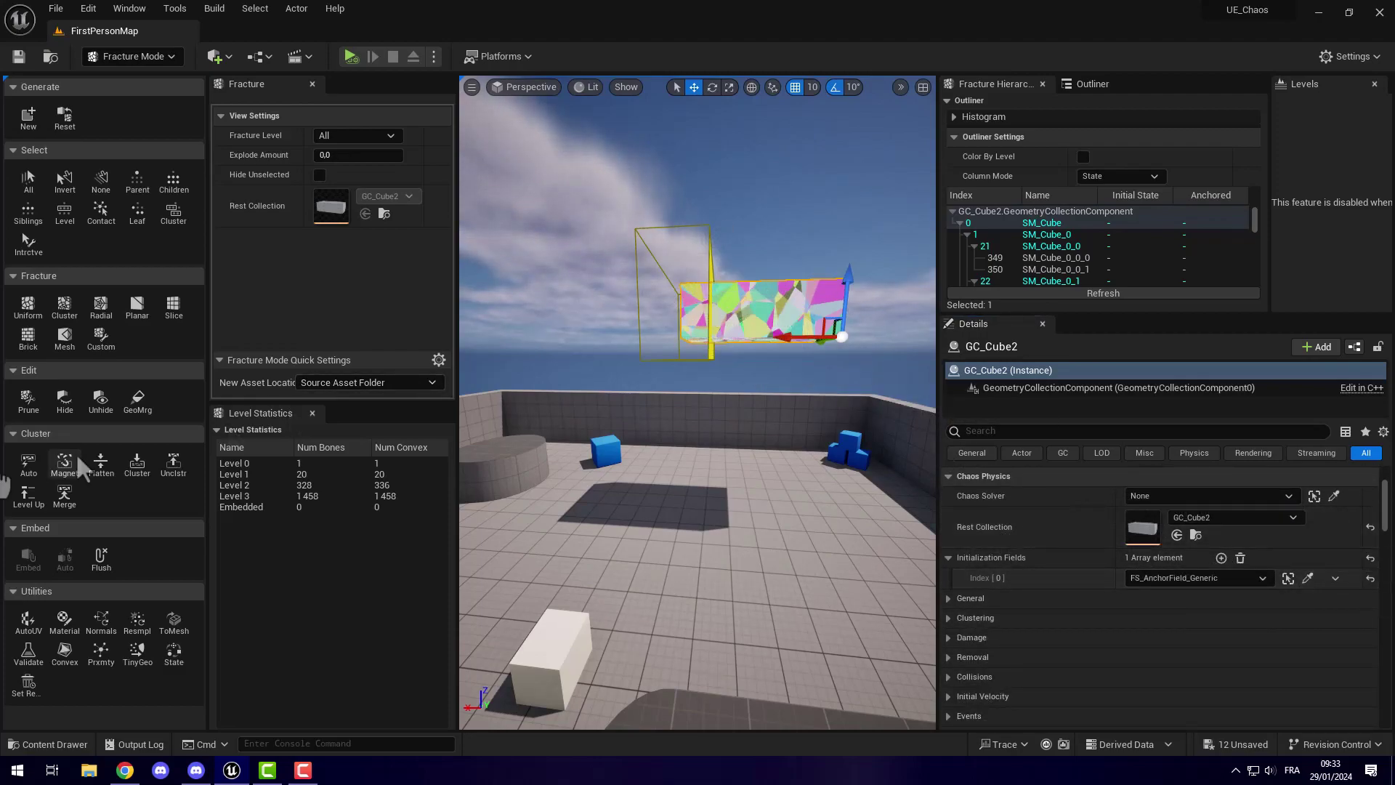
- Disable clustering on GC_Cube2 and simulate the level to test the anchored end
{"action": "scroll", "coordinate": [1141, 578], "scroll_direction": "down", "scroll_amount": 2}
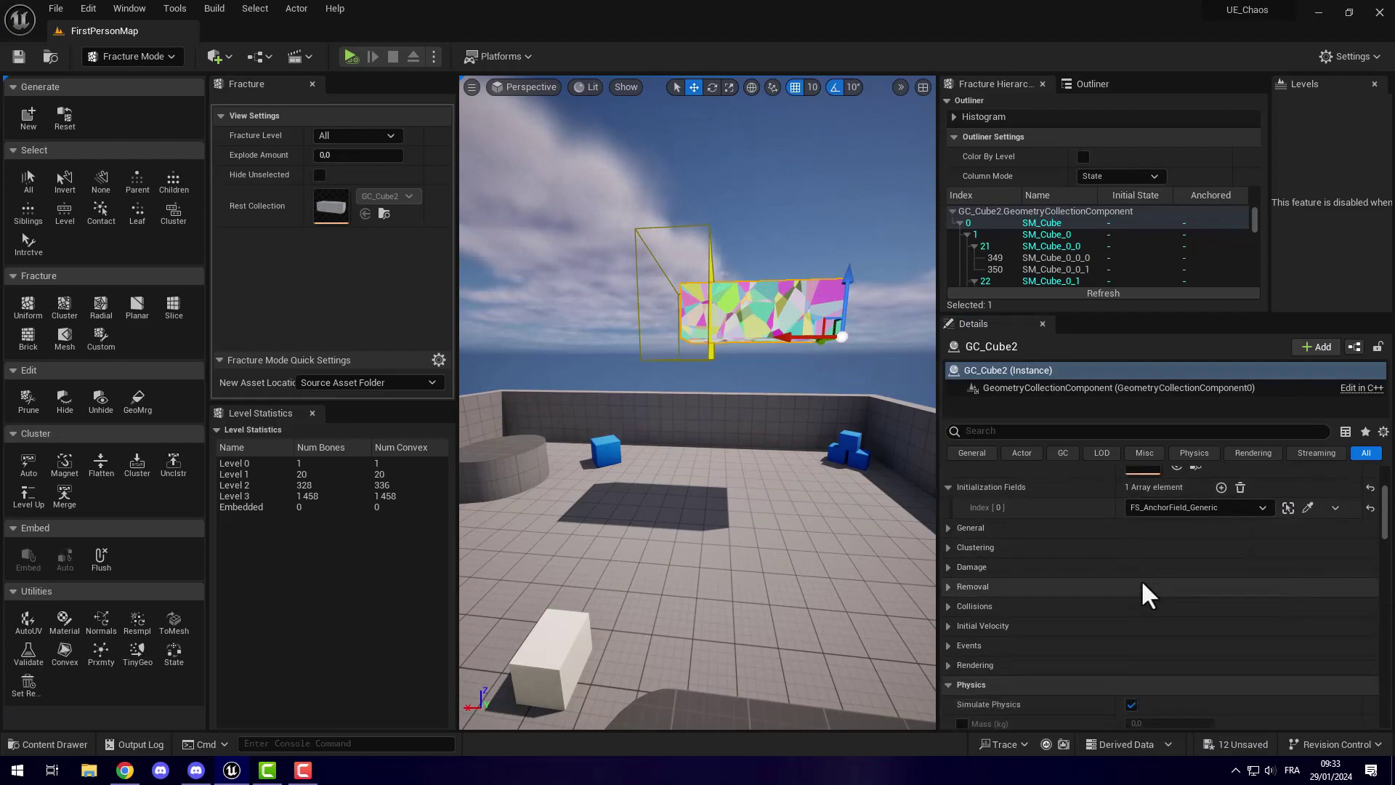
{"action": "left_click", "coordinate": [948, 547]}
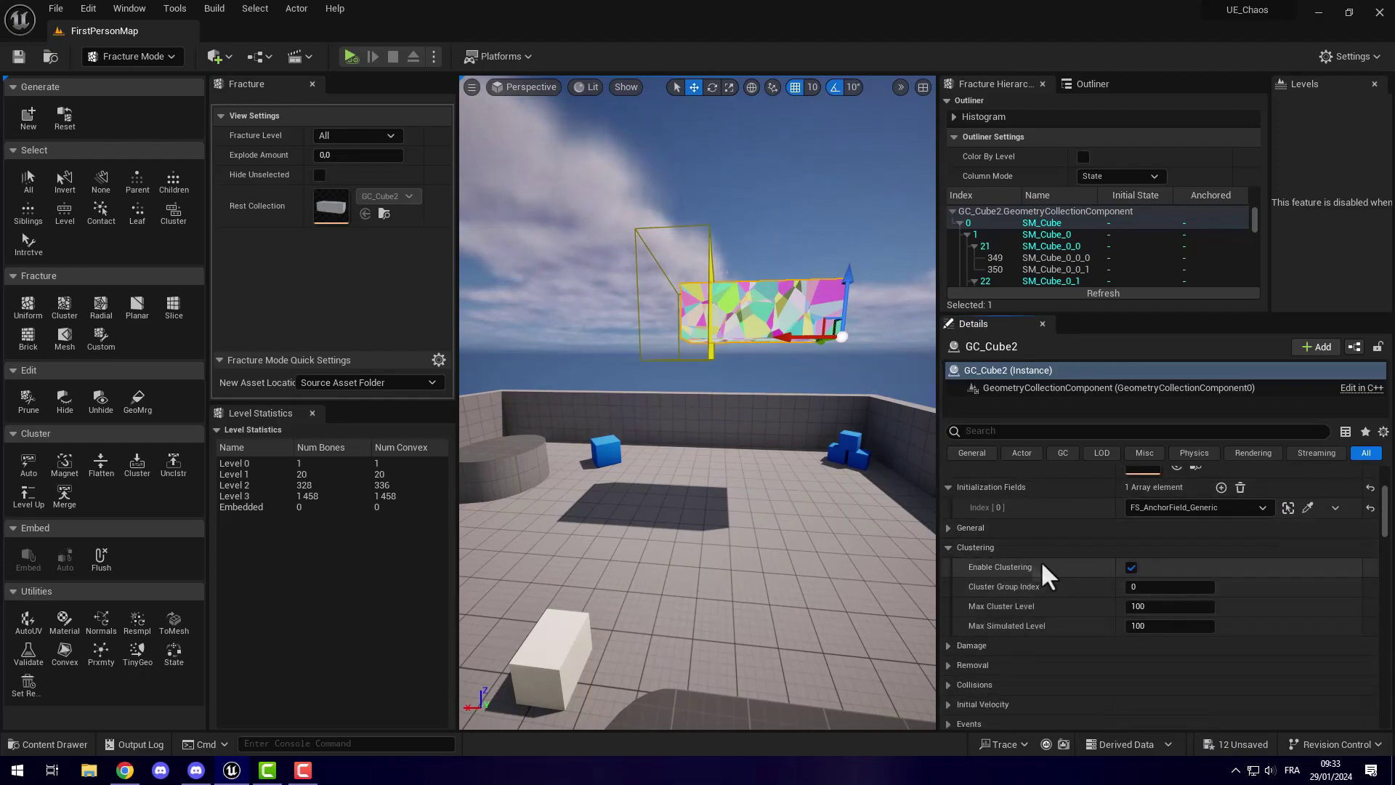
{"action": "left_click", "coordinate": [1131, 567]}
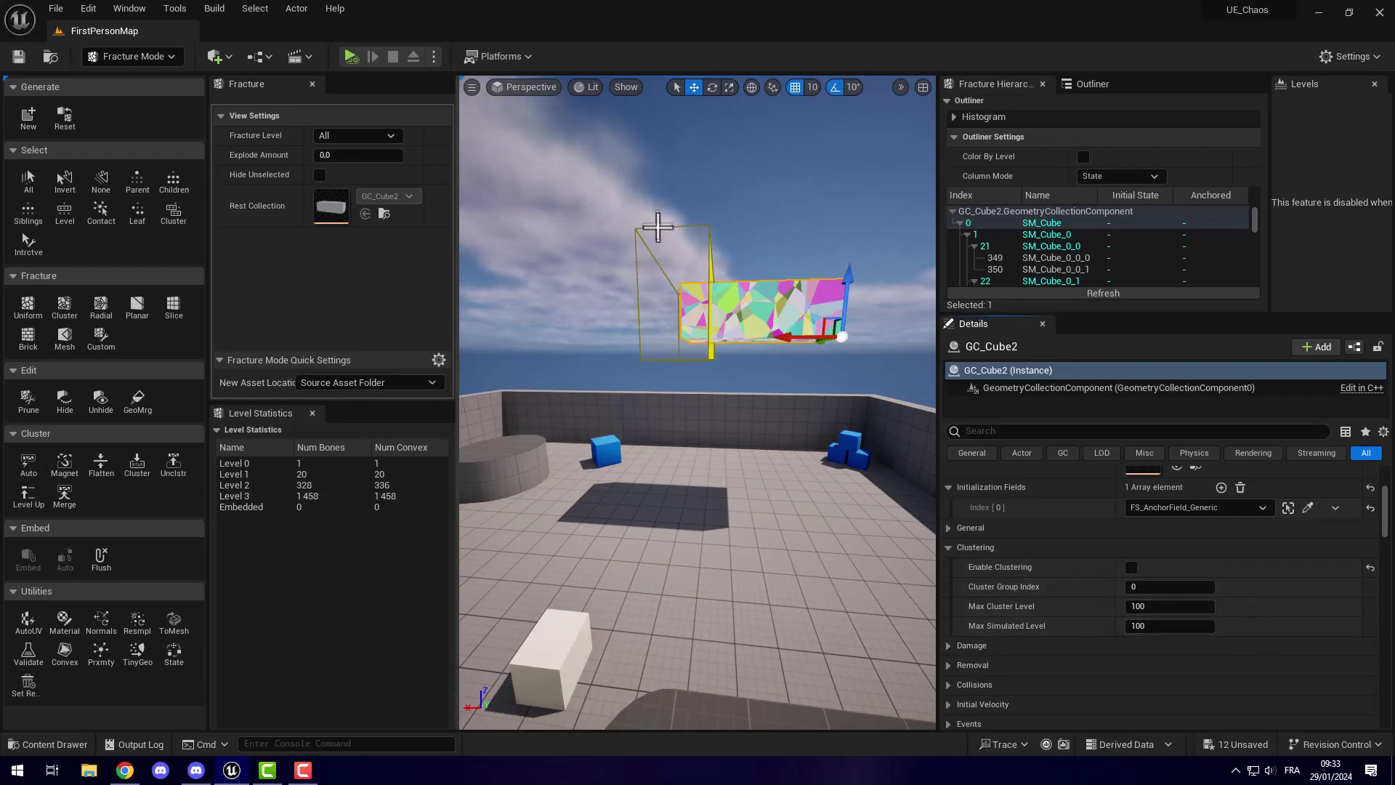
{"action": "left_click", "coordinate": [351, 56]}
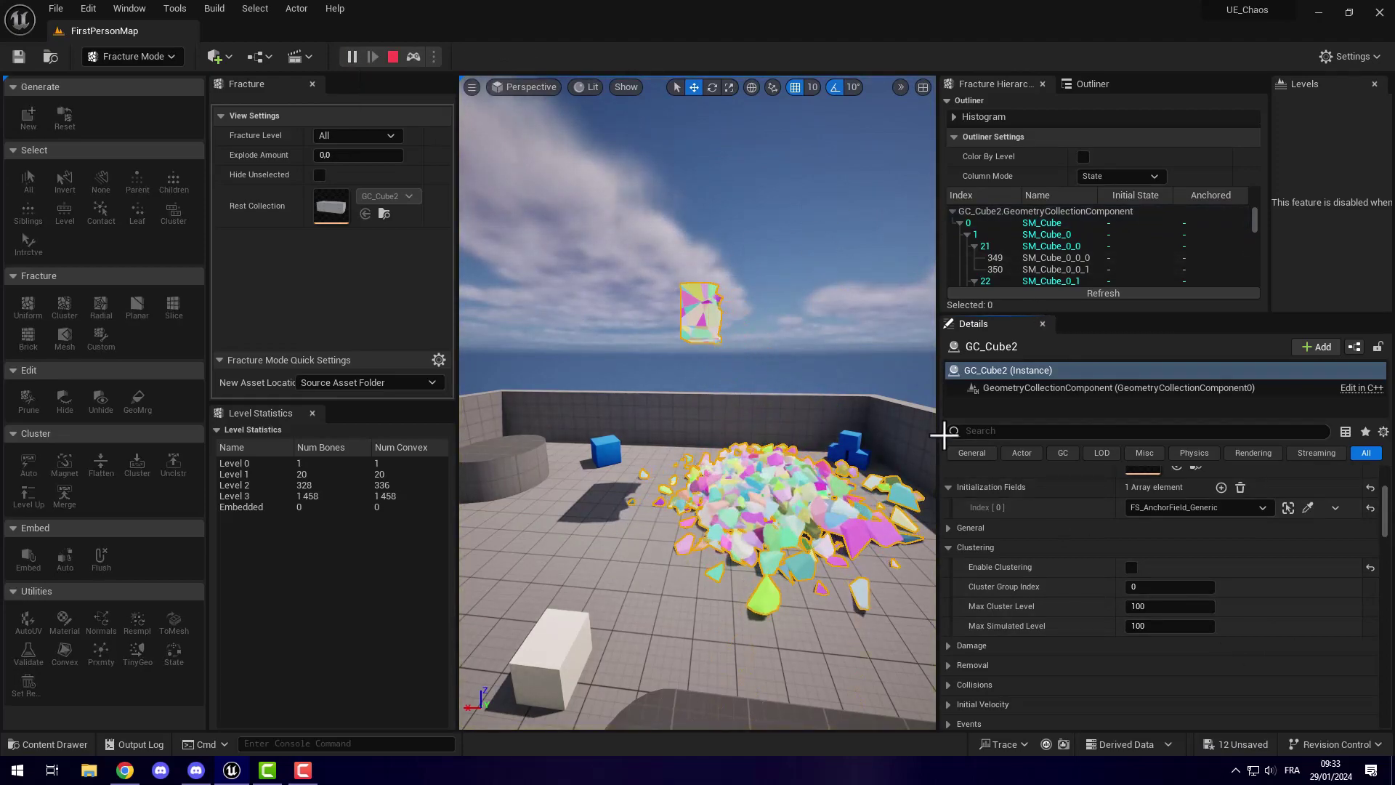
{"action": "left_click", "coordinate": [392, 57]}
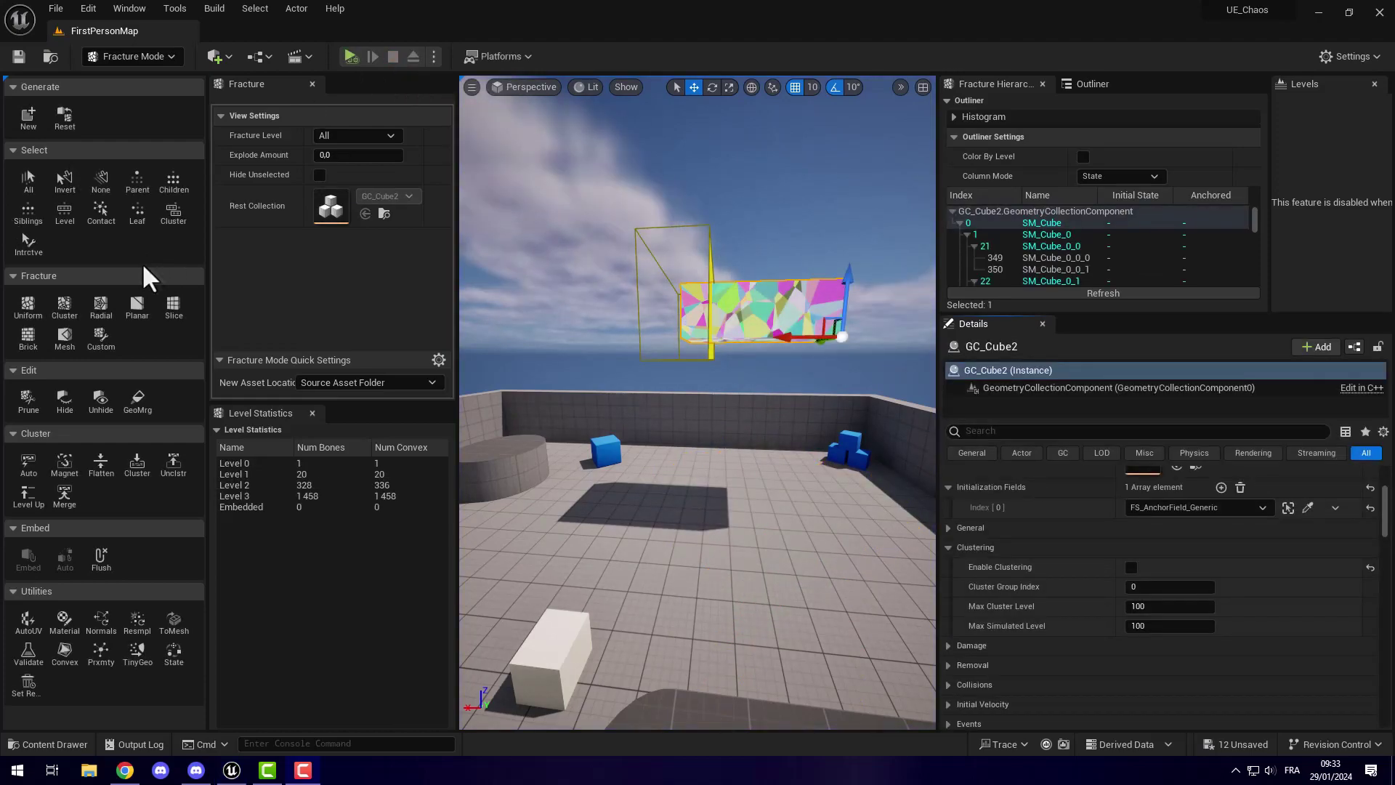
- Change the anchor field's falloff shape to Sphere
{"action": "left_click", "coordinate": [703, 230]}
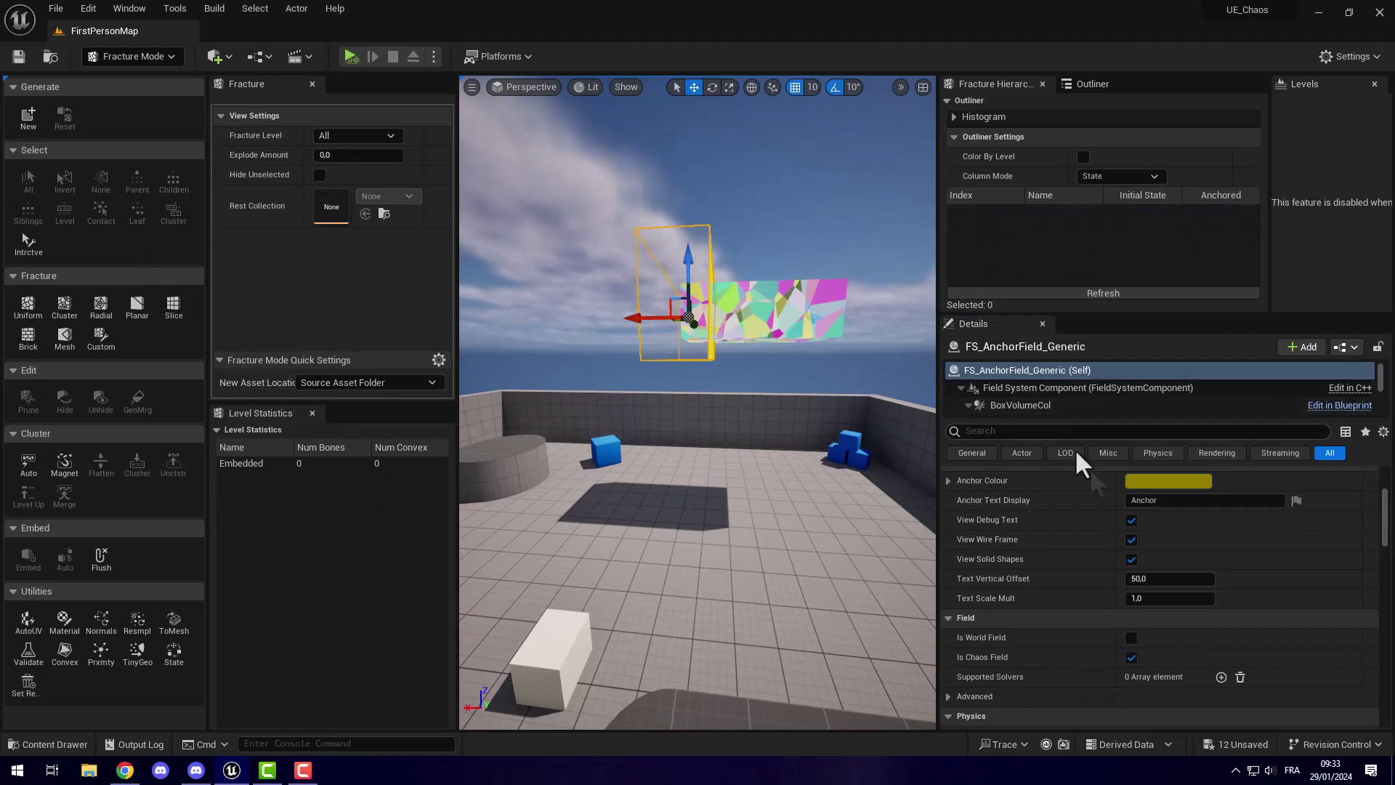
{"action": "scroll", "coordinate": [1192, 574], "scroll_direction": "up", "scroll_amount": 5}
{"action": "left_click", "coordinate": [1181, 593]}
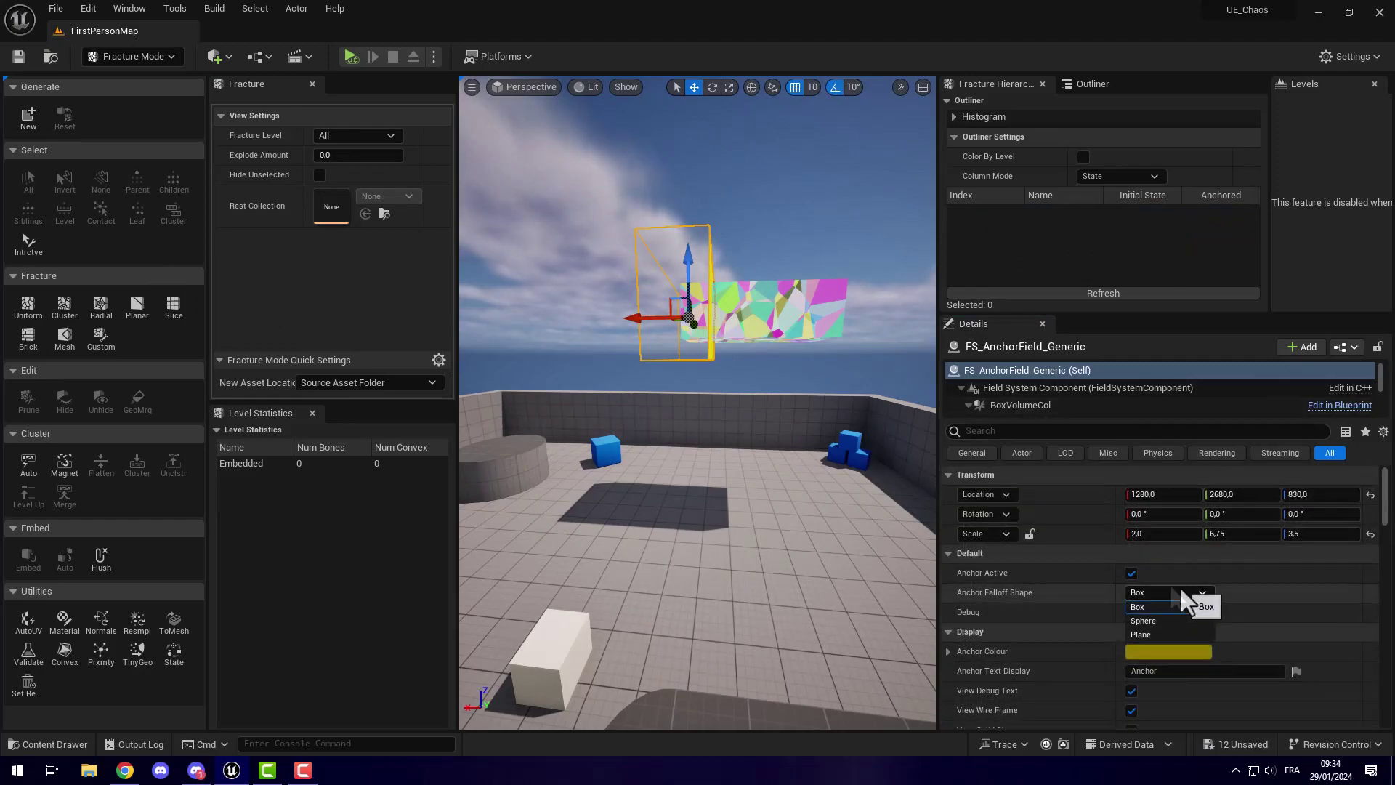
{"action": "left_click", "coordinate": [1143, 621]}
- Fit the anchor field inside the fractured block with scale 0.25, 5.0, 1.75 at X 1020, and simulate the level
{"action": "left_click_drag", "start_coordinate": [658, 317], "coordinate": [744, 339]}
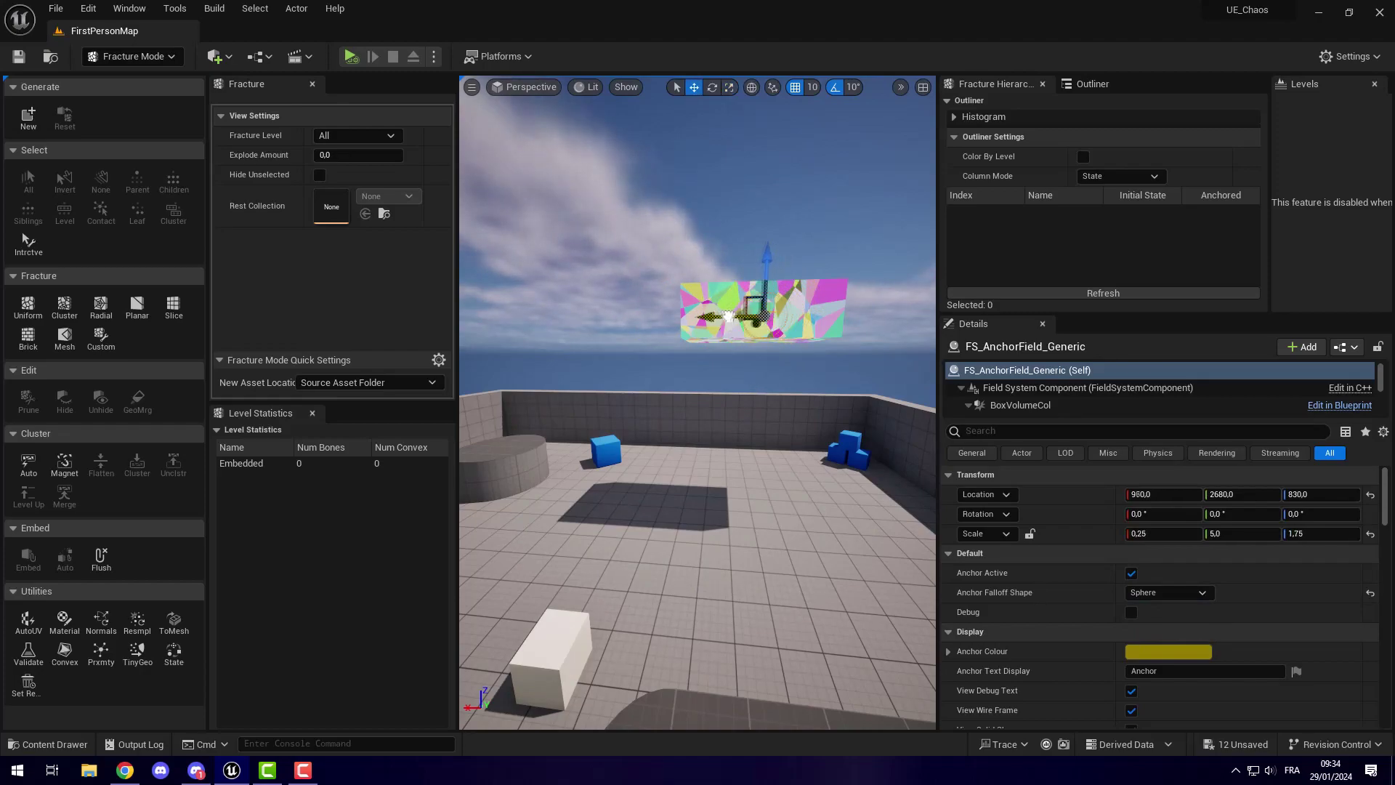
{"action": "left_click", "coordinate": [351, 56]}
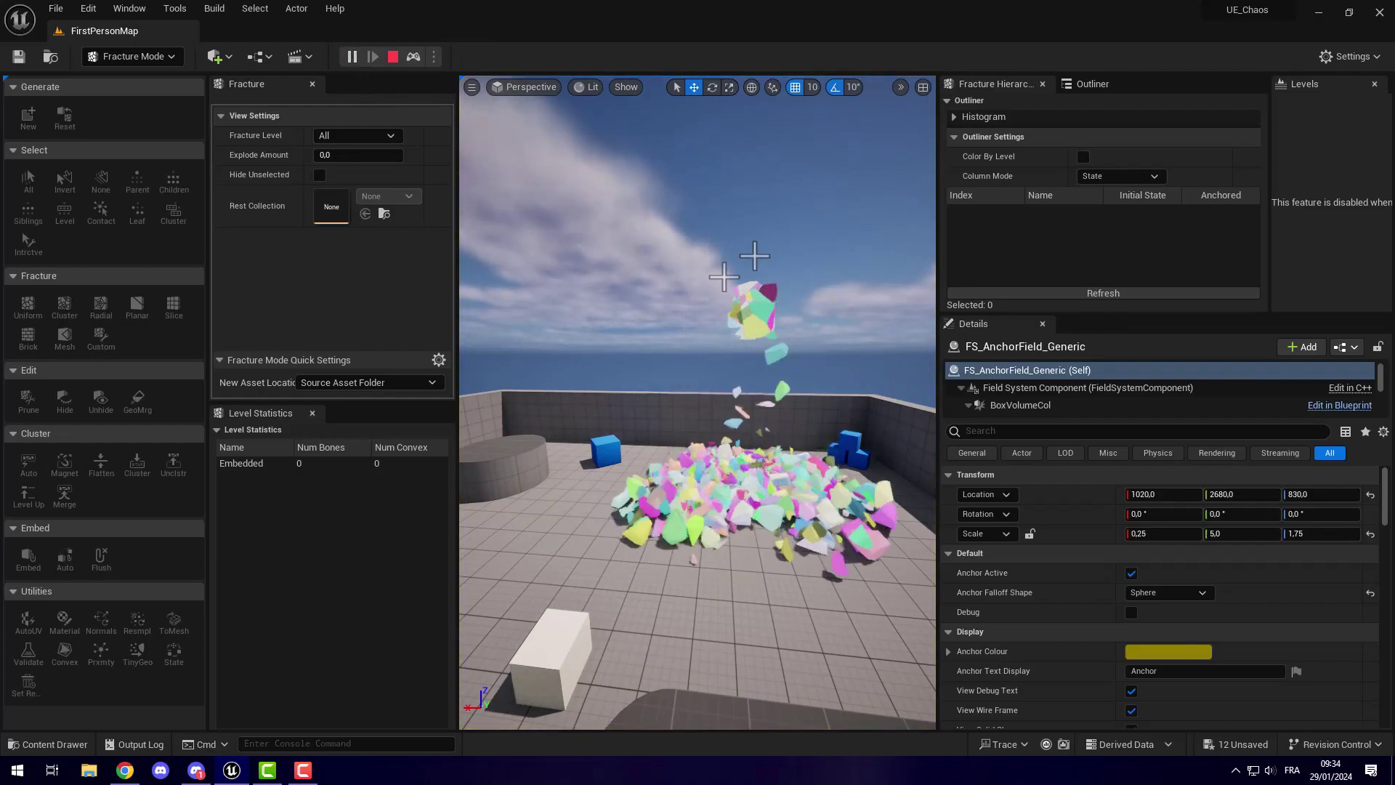
{"action": "key", "text": "Escape"}
- Clear the initialization fields of GC_Cube2
{"action": "left_click", "coordinate": [817, 298]}
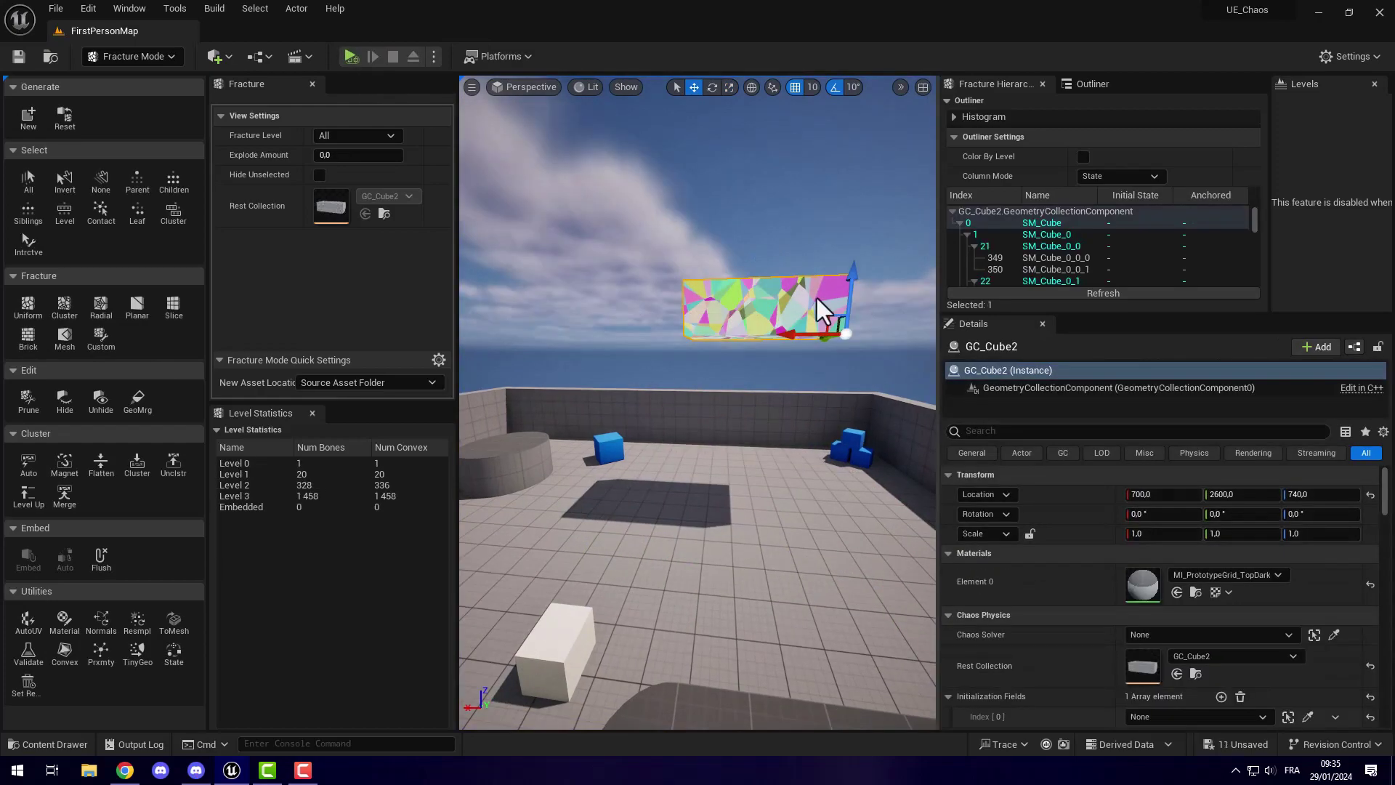
{"action": "scroll", "coordinate": [1225, 665], "scroll_direction": "down", "scroll_amount": 2}
{"action": "left_click", "coordinate": [1240, 650]}
- Place an FS_SleepDisable_Generic field from the FieldNodes folder on the floor below the fractured block
{"action": "left_click", "coordinate": [79, 744]}
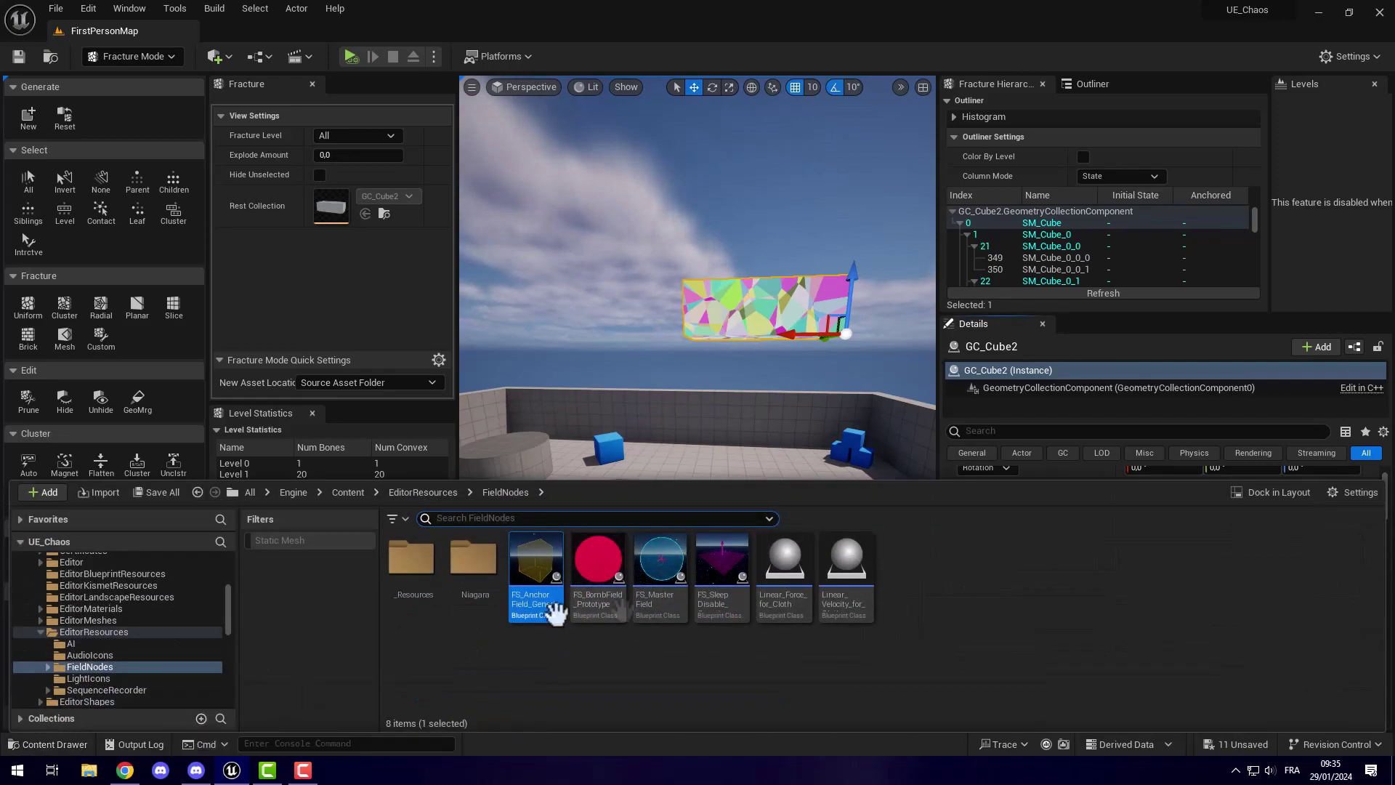
{"action": "left_click_drag", "start_coordinate": [718, 573], "coordinate": [753, 520]}
{"action": "mouse_move", "coordinate": [753, 520]}
{"action": "right_mouse_down"}
{"action": "mouse_move", "coordinate": [821, 524]}
{"action": "mouse_move", "coordinate": [763, 472]}
{"action": "mouse_move", "coordinate": [759, 436]}
{"action": "mouse_move", "coordinate": [835, 553]}
{"action": "mouse_move", "coordinate": [821, 567]}
{"action": "mouse_move", "coordinate": [752, 519]}
{"action": "right_mouse_up"}
- Scale the sleep field to 23.0 in X and 10.5 in Y so that it covers the floor under the block
{"action": "key", "text": "s"}
{"action": "key", "text": "r"}
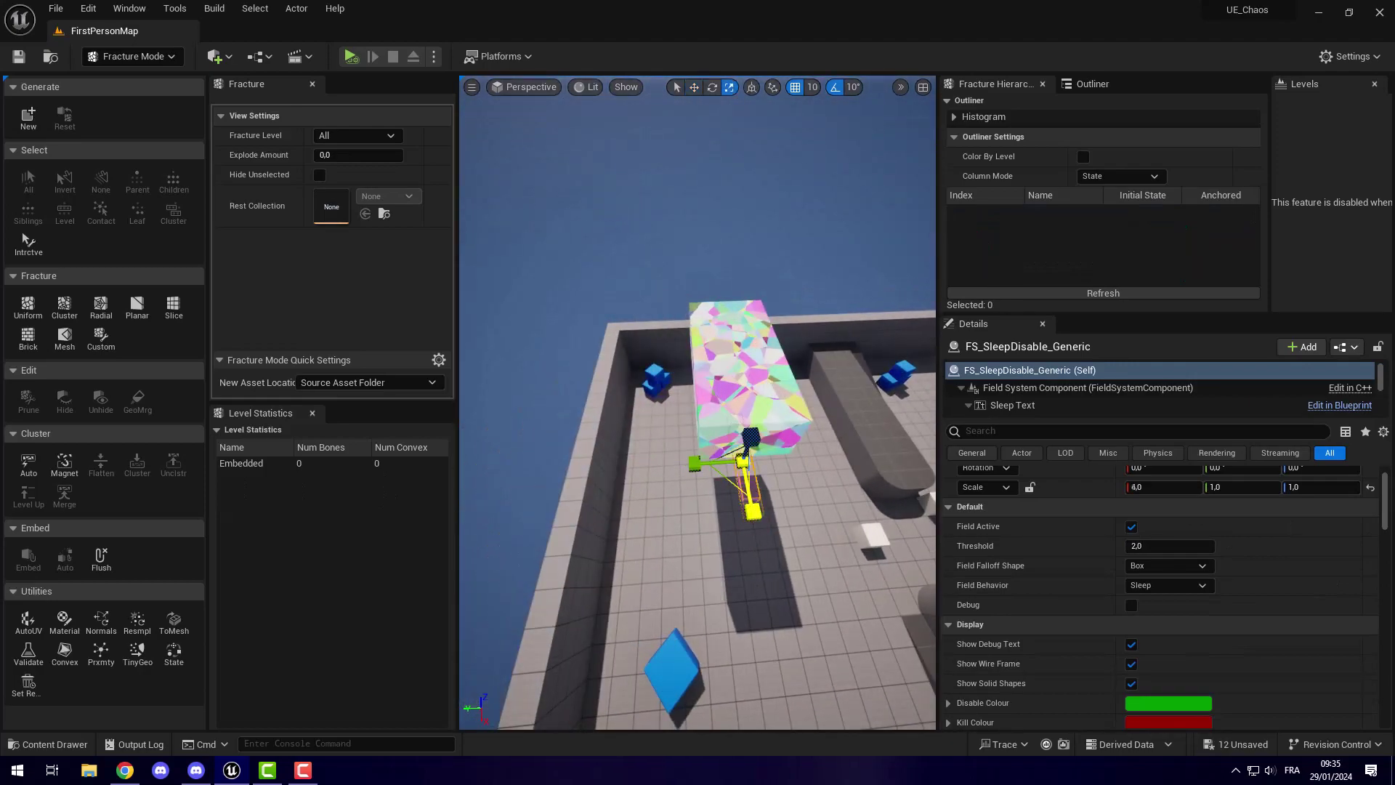
{"action": "left_click_drag", "start_coordinate": [712, 468], "coordinate": [755, 508]}
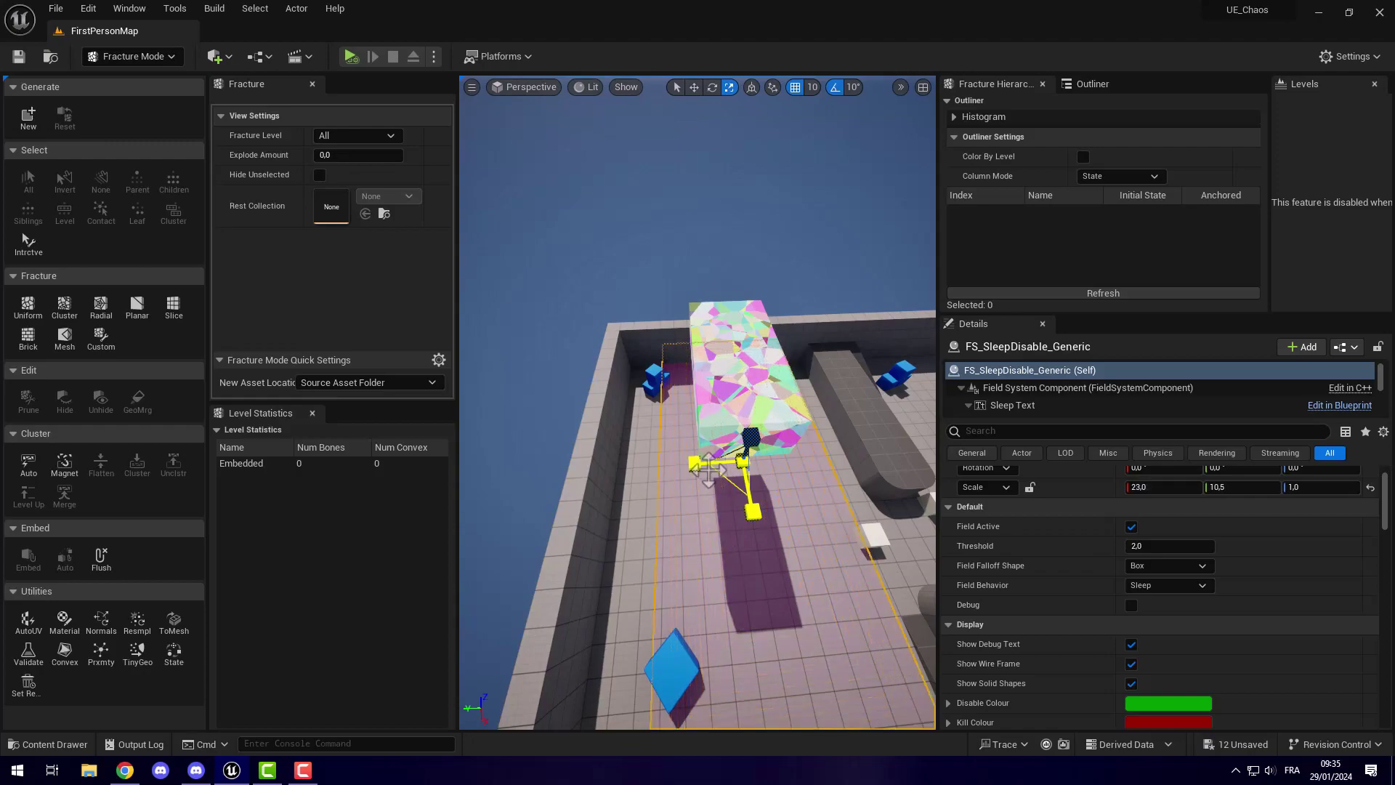
- Finish scaling the sleep field to 23.25 by 10.75 with its behavior on Sleep, and simulate the level
{"action": "right_click_drag", "start_coordinate": [750, 443], "coordinate": [847, 476]}
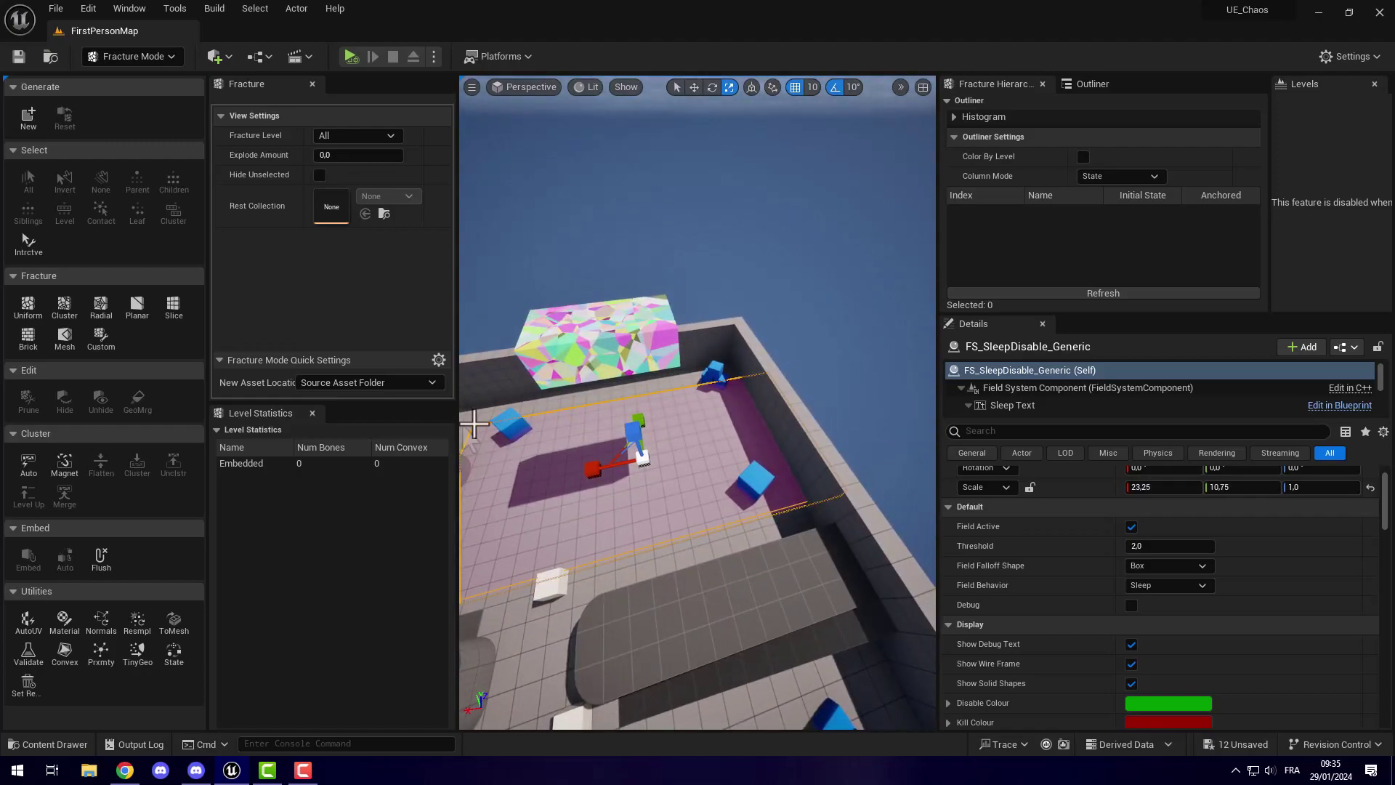
{"action": "left_click", "coordinate": [1186, 583]}
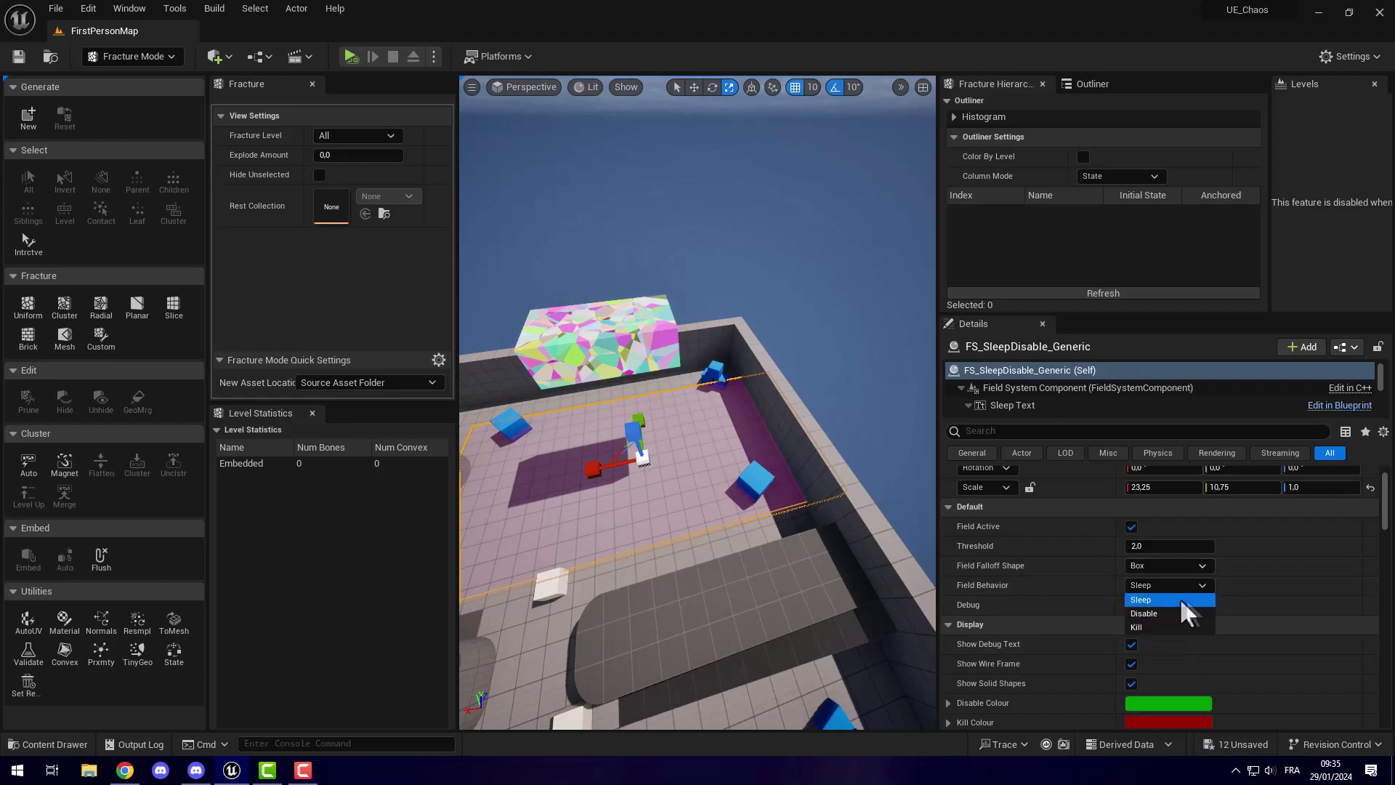
{"action": "left_click", "coordinate": [1179, 599]}
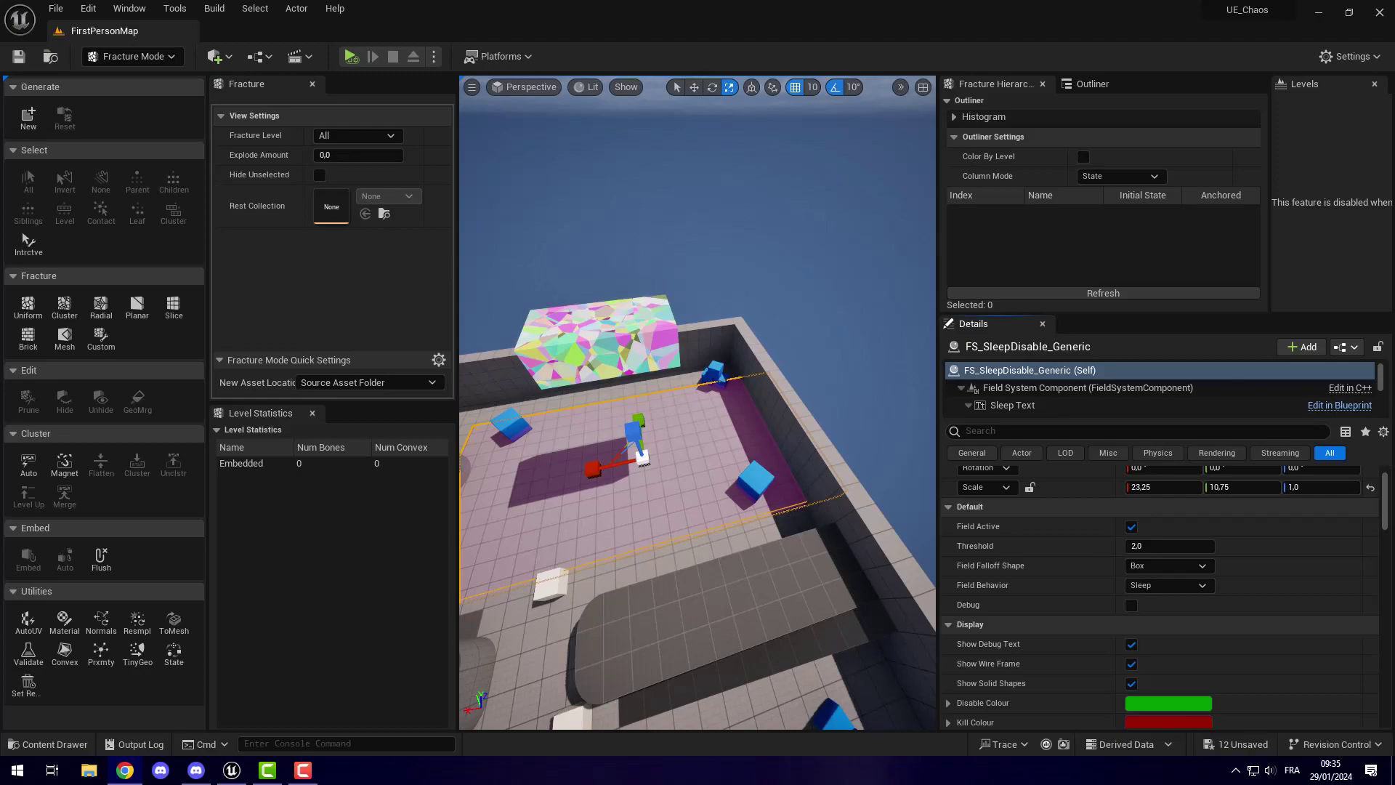
{"action": "left_click", "coordinate": [345, 51]}
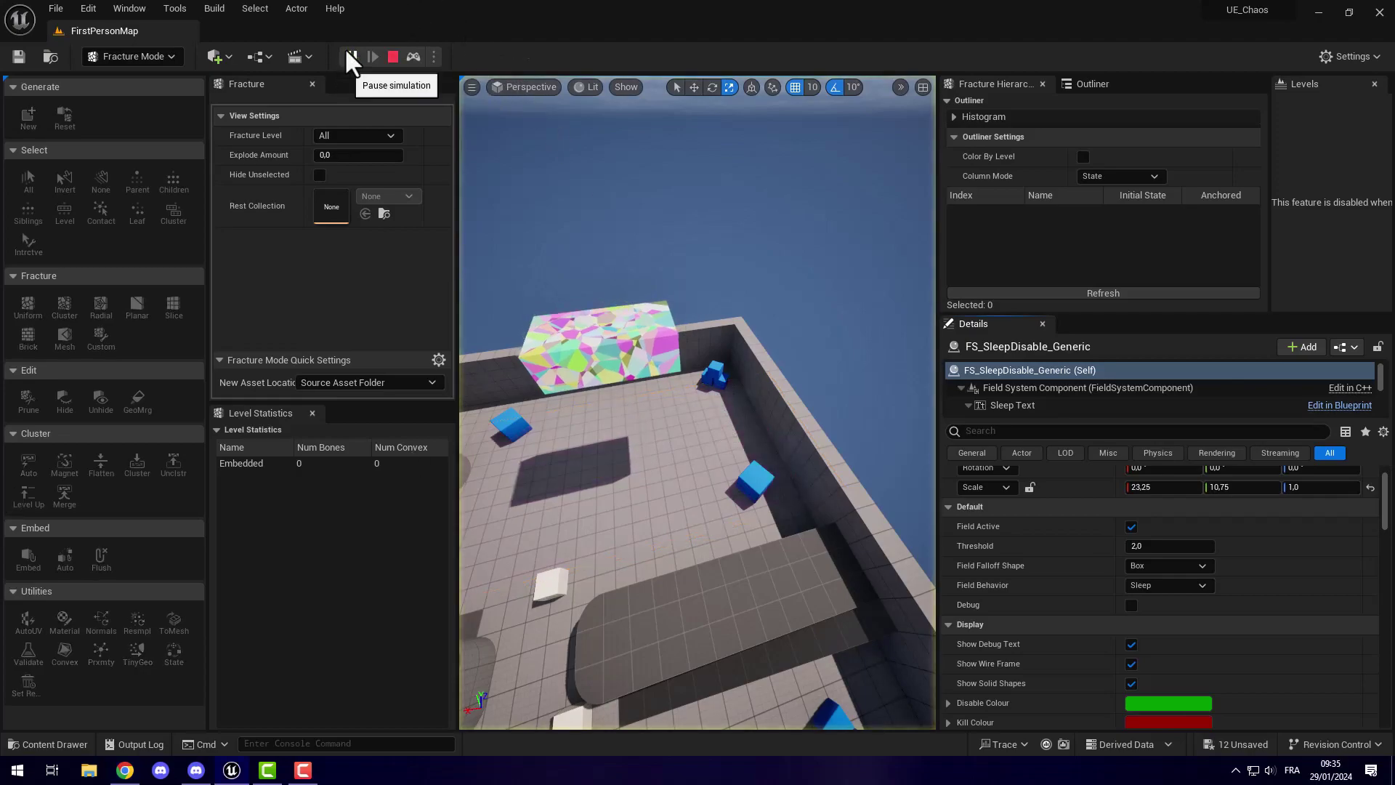
{"action": "left_click", "coordinate": [393, 57]}
- Set the sleep field's threshold to 50 and simulate the level
{"action": "left_click", "coordinate": [1176, 546]}
{"action": "key", "text": "Return"}
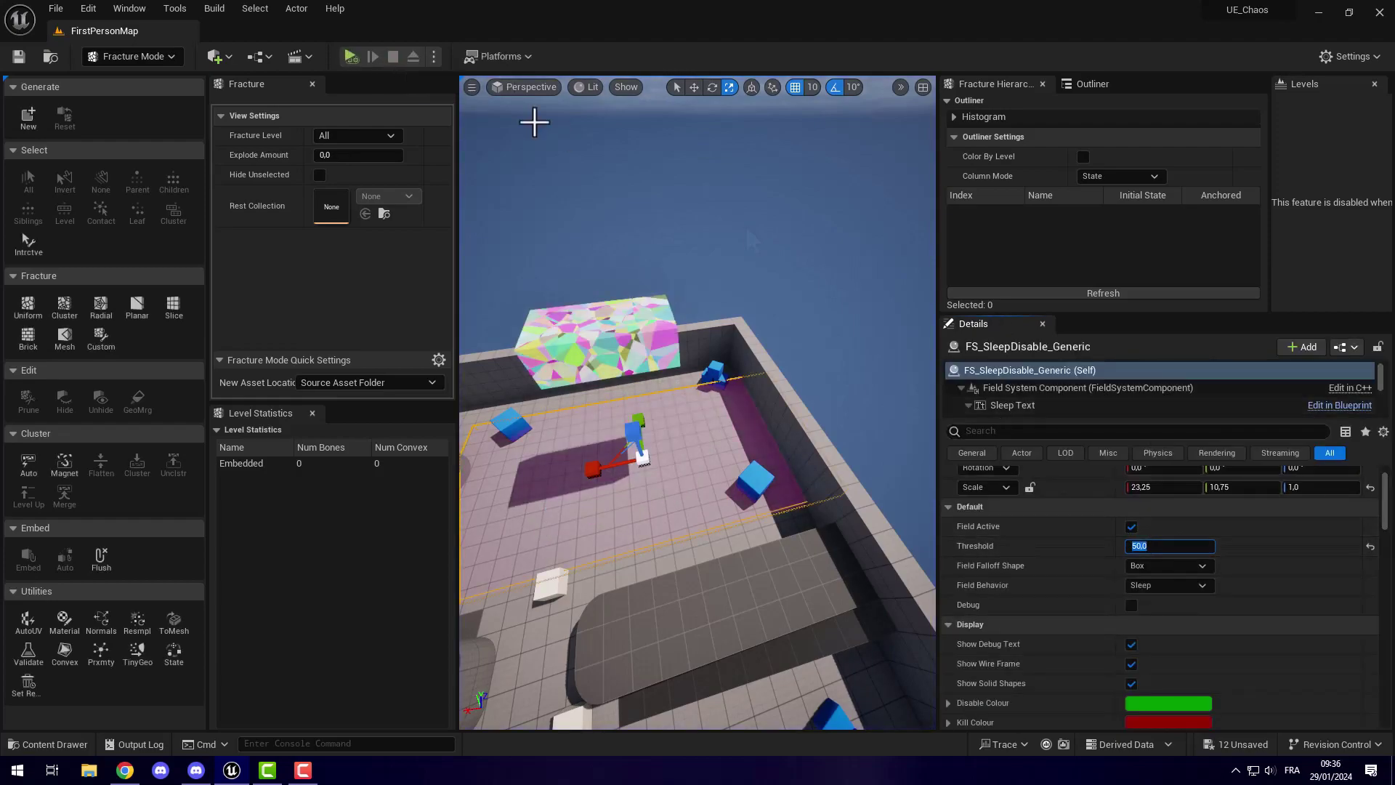
{"action": "left_click", "coordinate": [350, 57]}
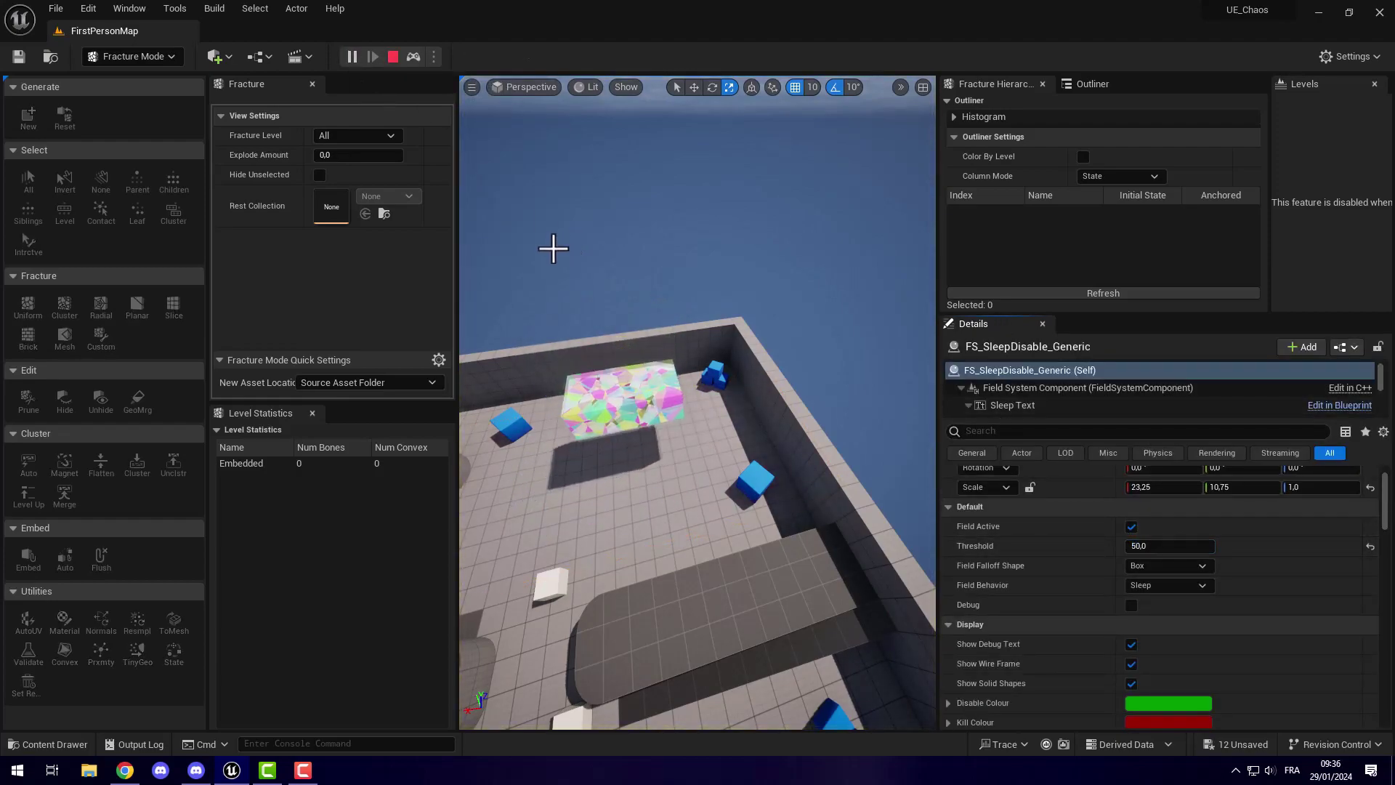
{"action": "left_click", "coordinate": [393, 57]}
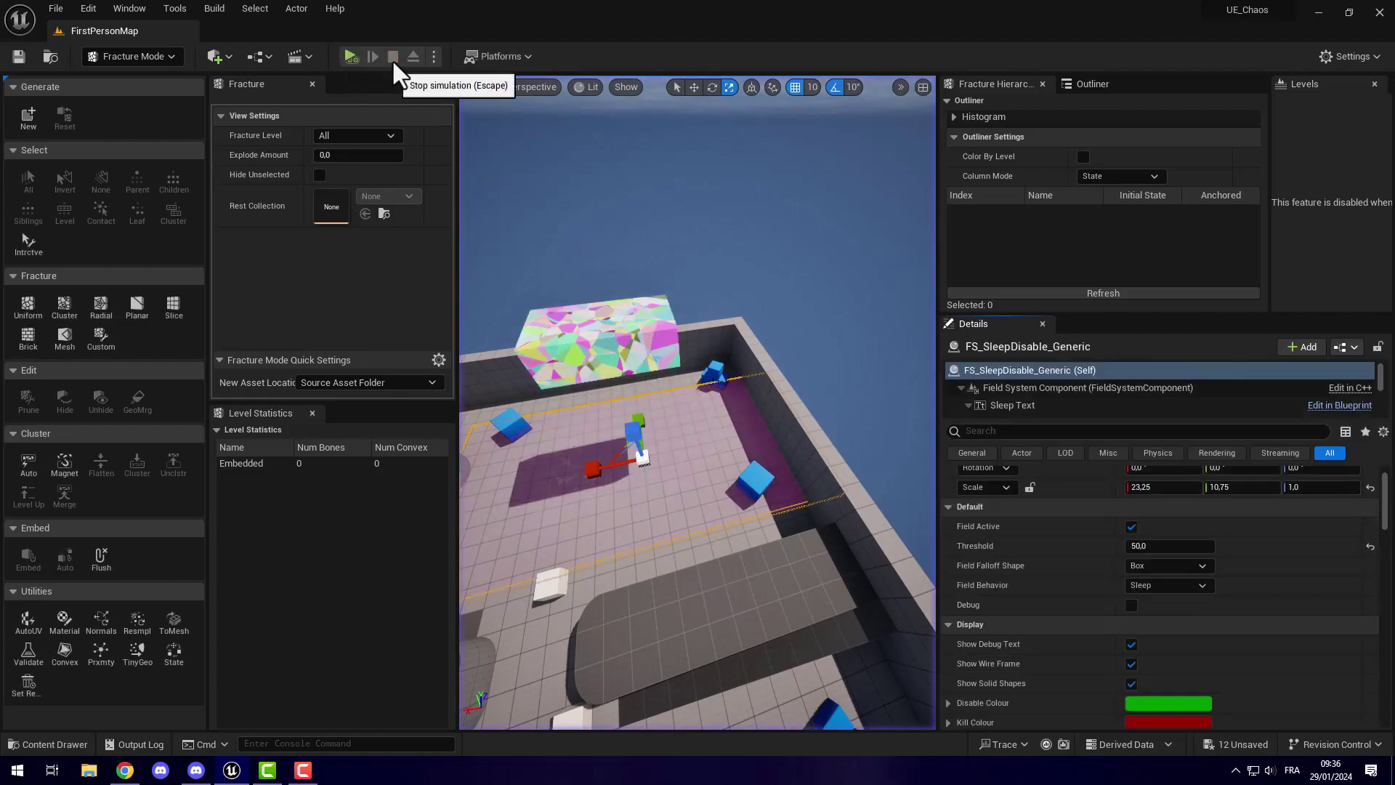
- Raise the sleep field's Z scale to 6.0 so it reaches above the surrounding walls, and simulate the level
{"action": "right_click_drag", "start_coordinate": [537, 262], "coordinate": [536, 207]}
{"action": "right_click_drag", "start_coordinate": [744, 240], "coordinate": [743, 272]}
{"action": "key", "text": "w"}
{"action": "left_click_drag", "start_coordinate": [743, 272], "coordinate": [738, 257]}
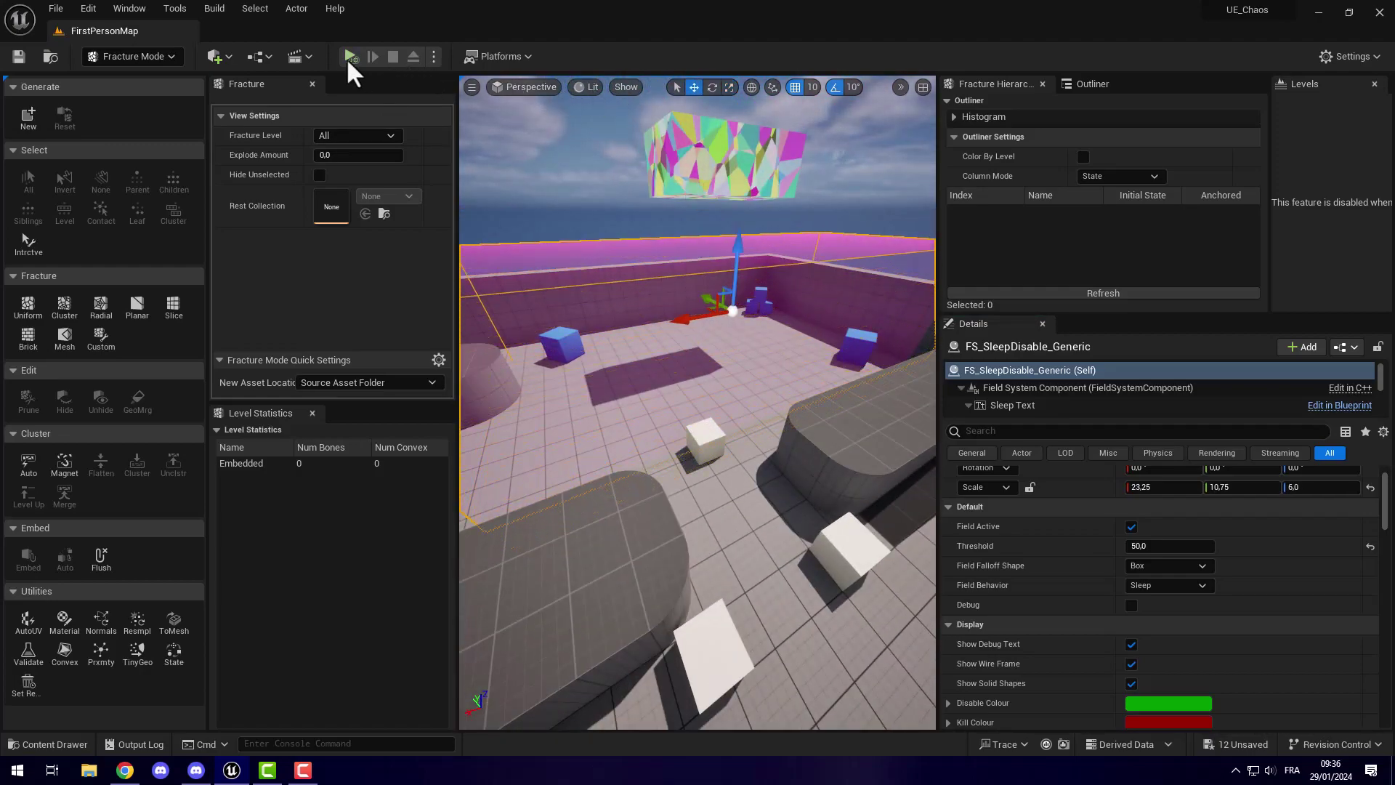
{"action": "left_click", "coordinate": [349, 56]}
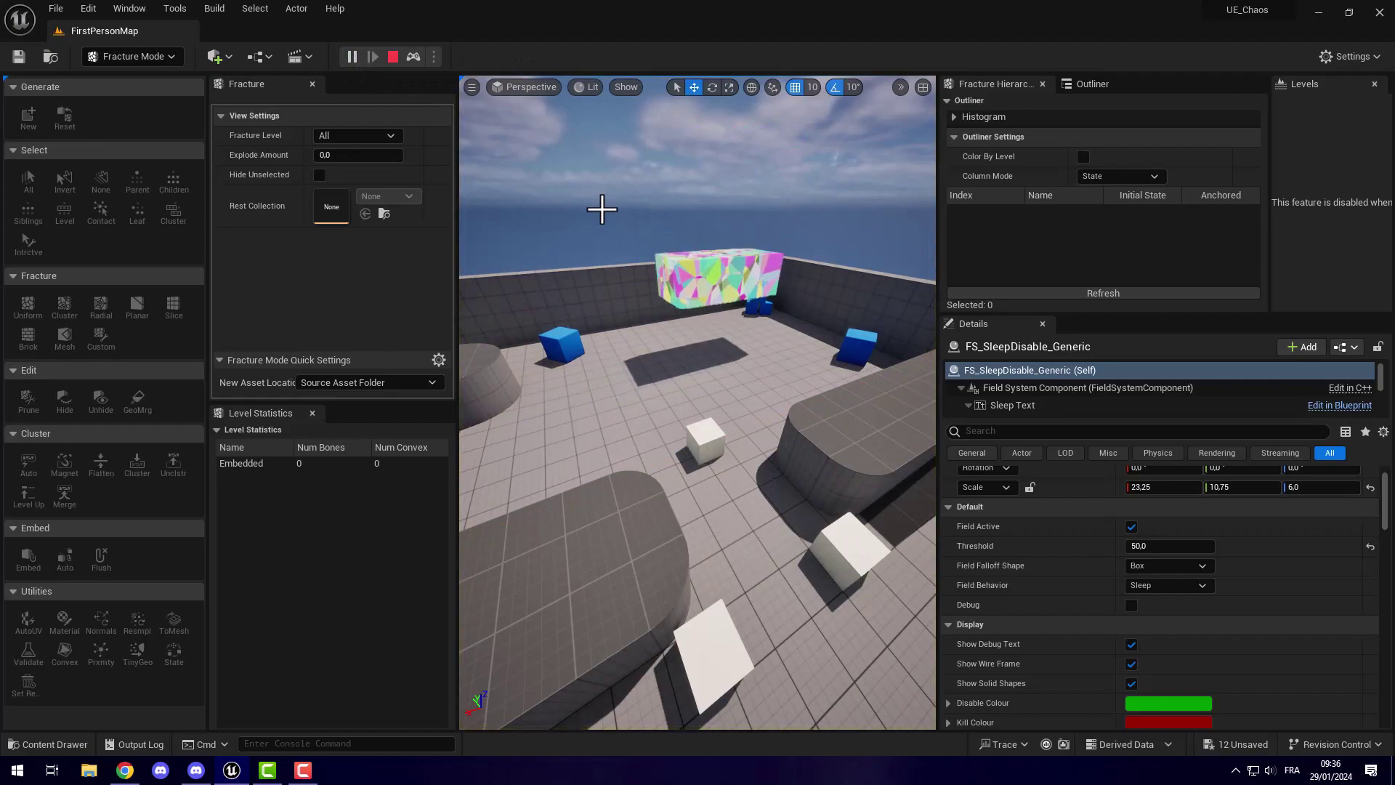
{"action": "left_click", "coordinate": [393, 56]}
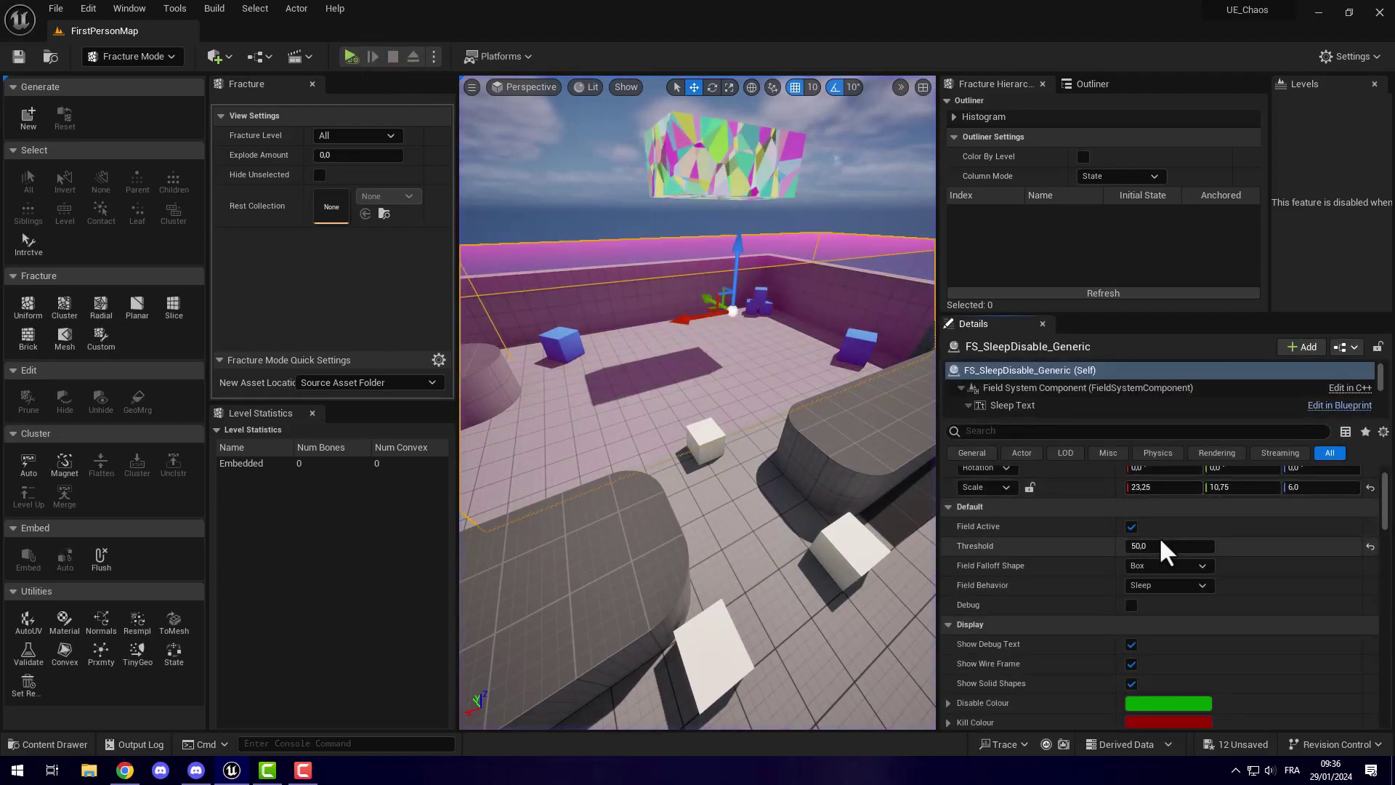
- Set the tall sleep field's threshold to 2 and simulate the level
{"action": "left_click", "coordinate": [1165, 546]}
{"action": "type", "text": "2"}
{"action": "key", "text": "Return"}
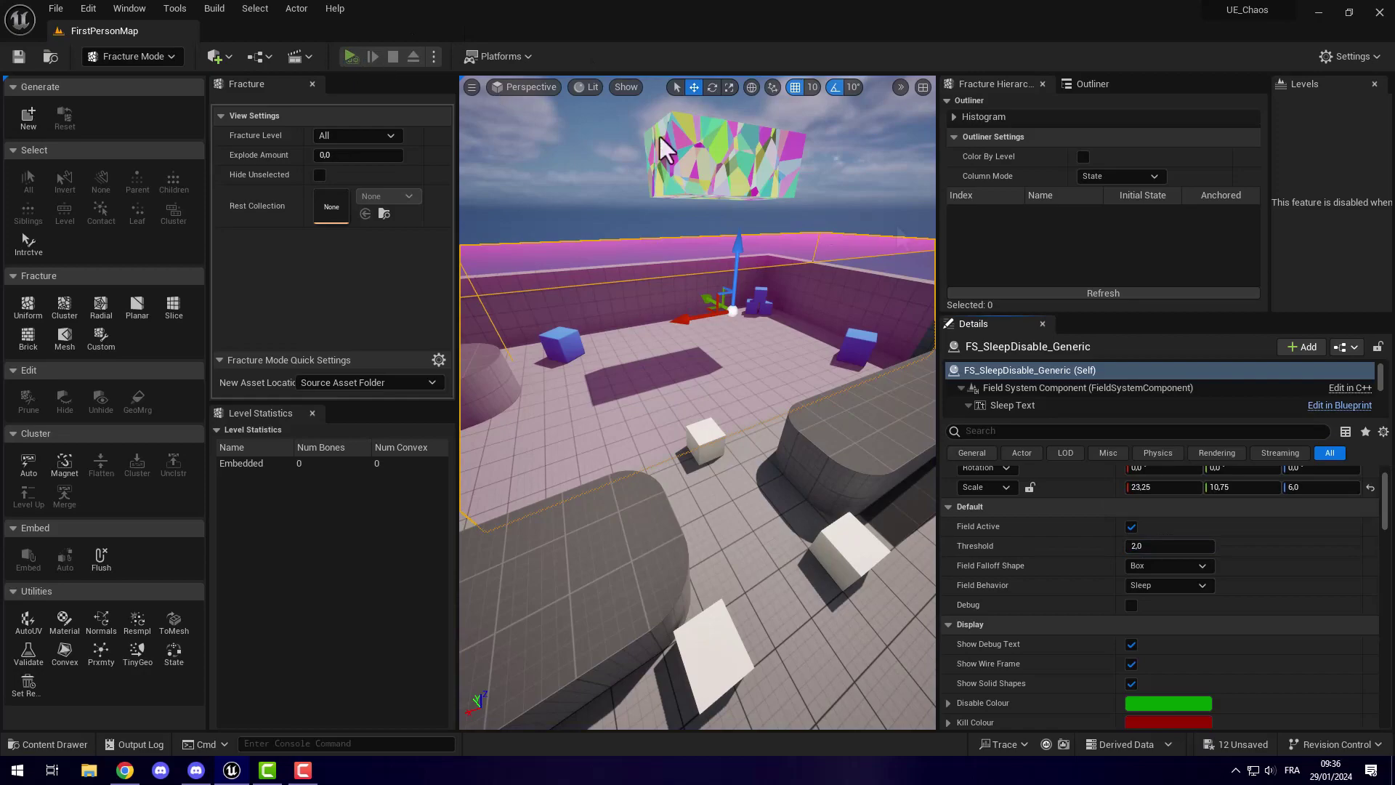
{"action": "key", "text": "alt+s"}
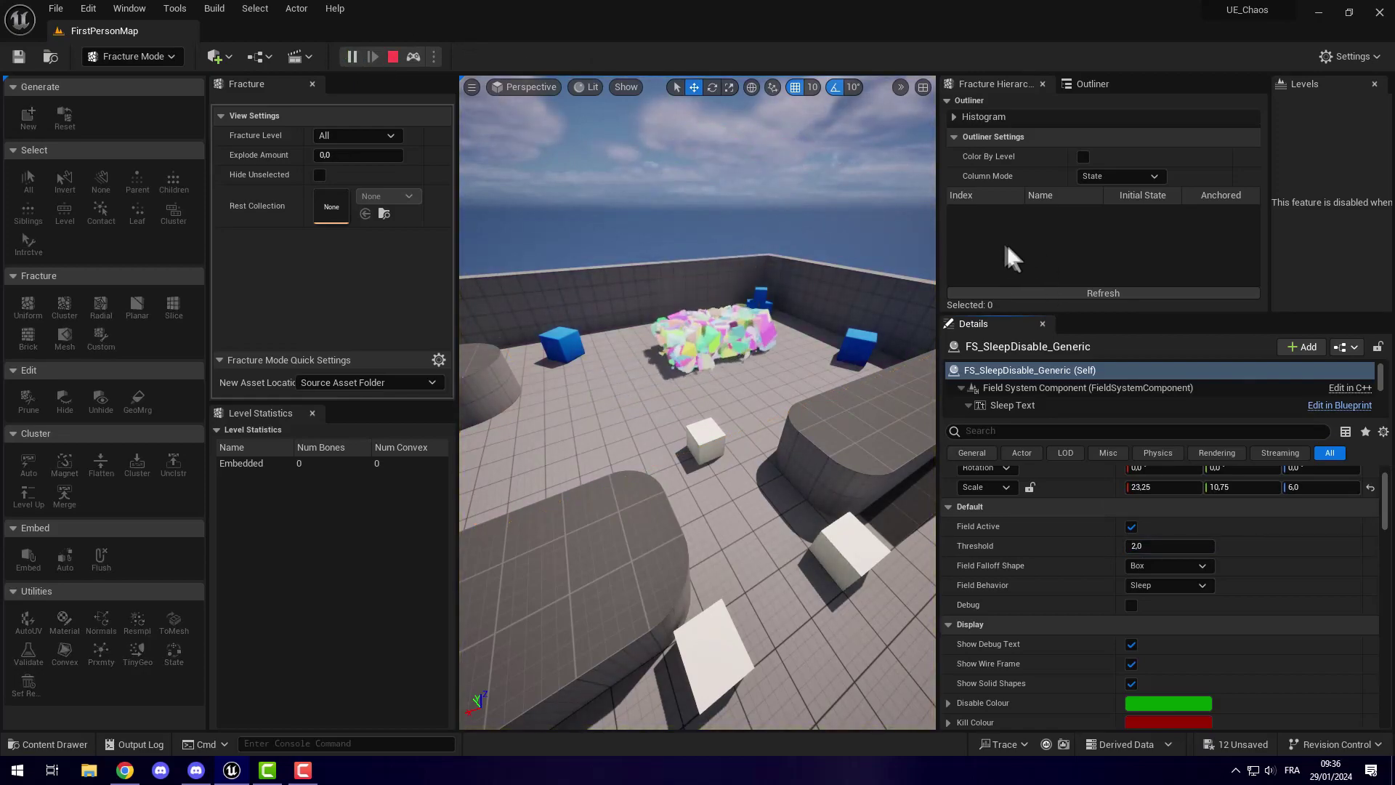
{"action": "left_click", "coordinate": [393, 57]}
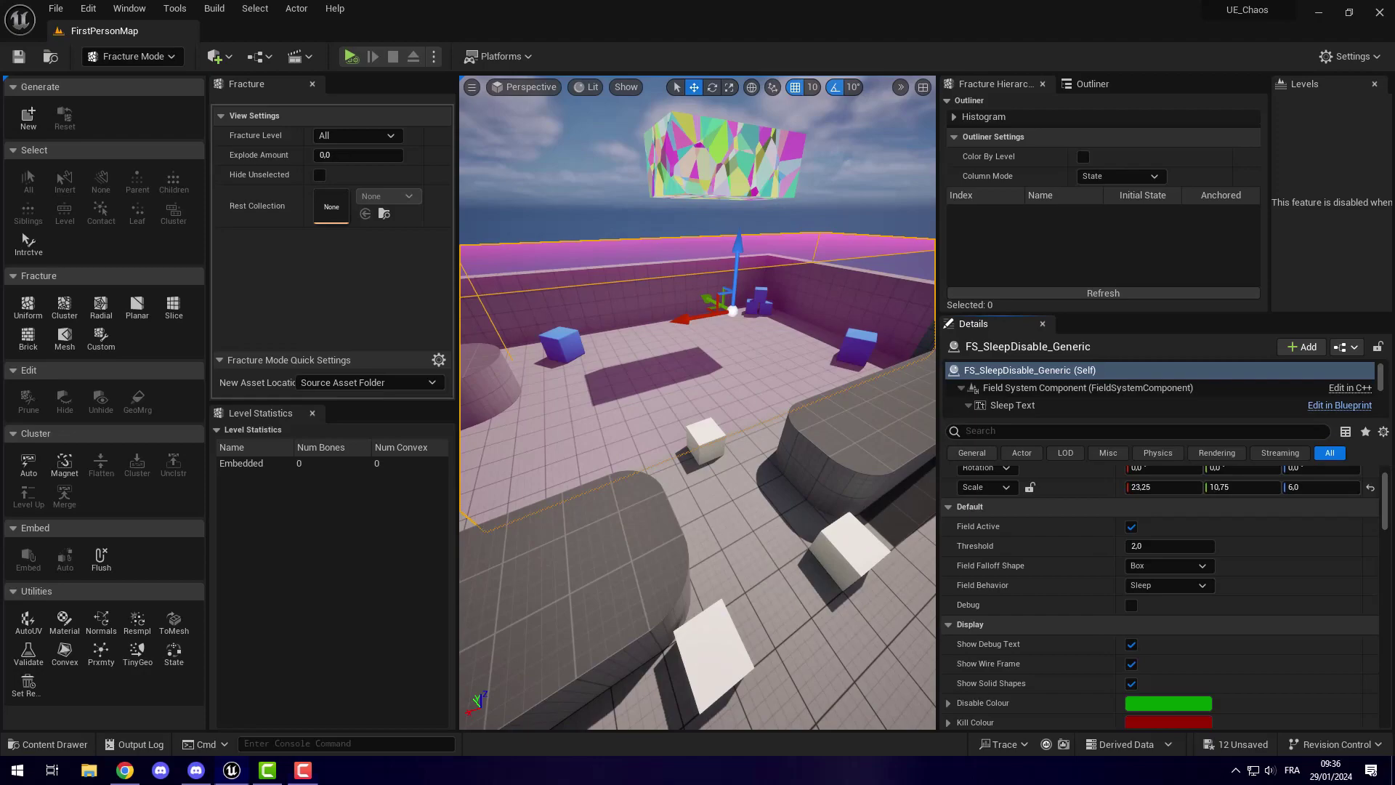
- Change the field behavior to Disable and simulate the level
{"action": "left_click", "coordinate": [1200, 585]}
{"action": "left_click", "coordinate": [1146, 616]}
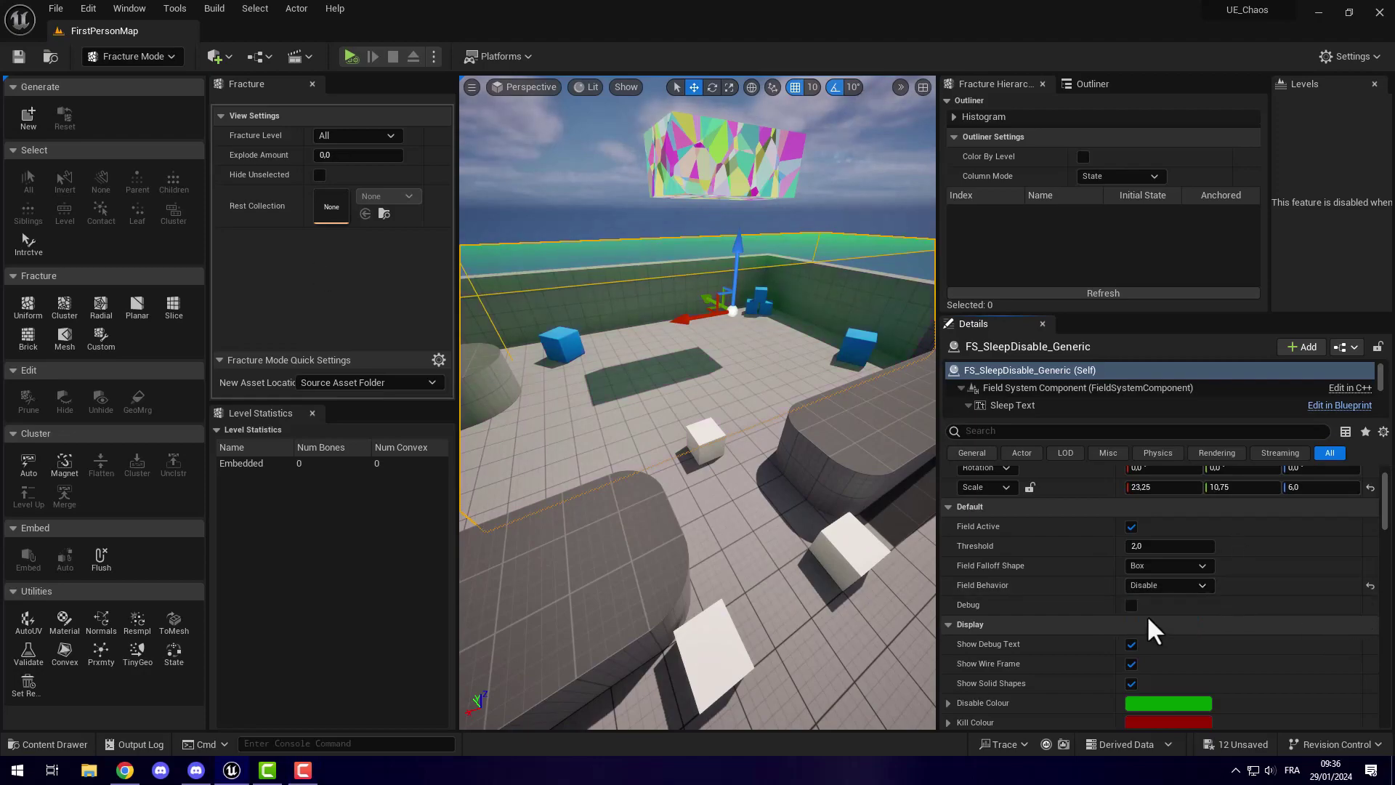
{"action": "left_click", "coordinate": [350, 57]}
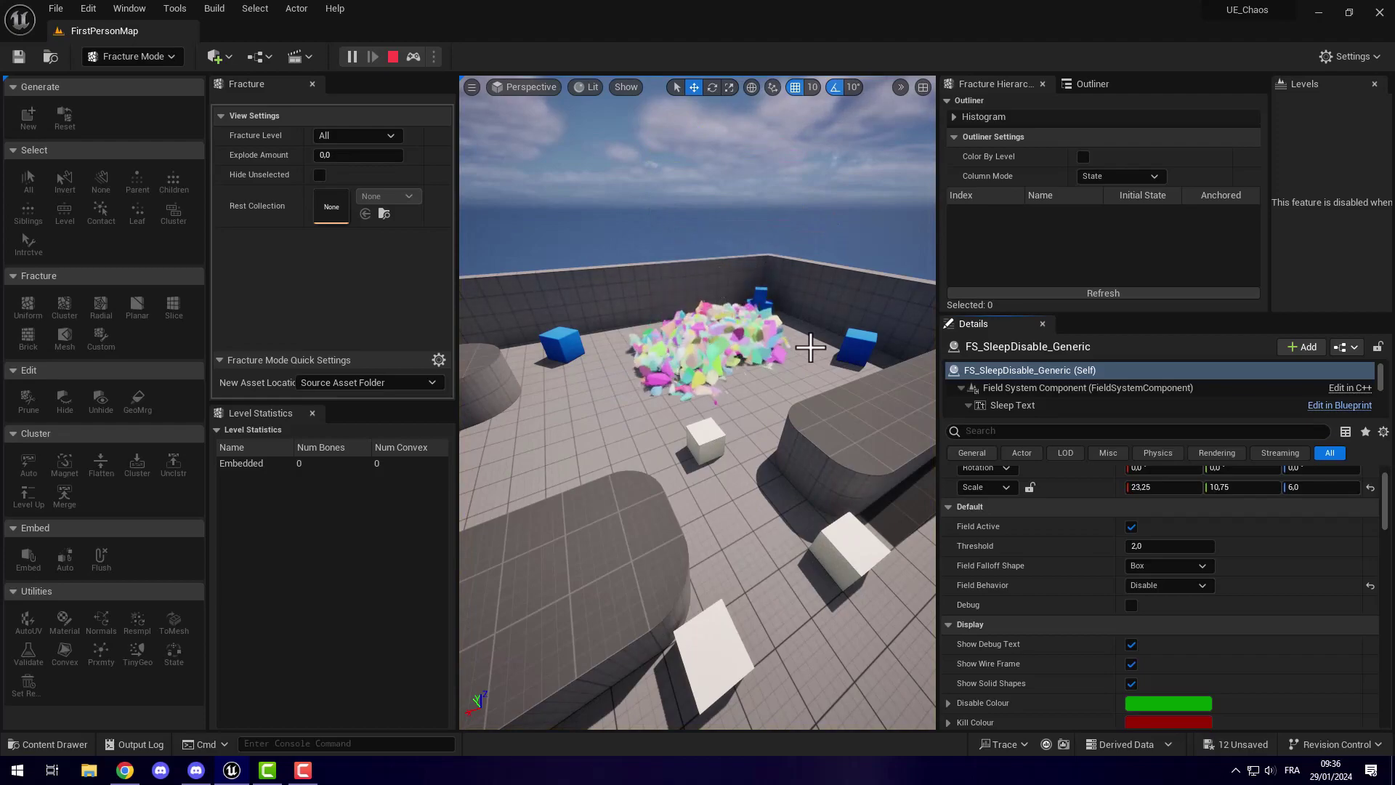
{"action": "left_click", "coordinate": [392, 57]}
- Set the disable field's threshold to 200 and simulate the level
{"action": "left_click", "coordinate": [1134, 545]}
{"action": "type", "text": "200"}
{"action": "left_click", "coordinate": [351, 56]}
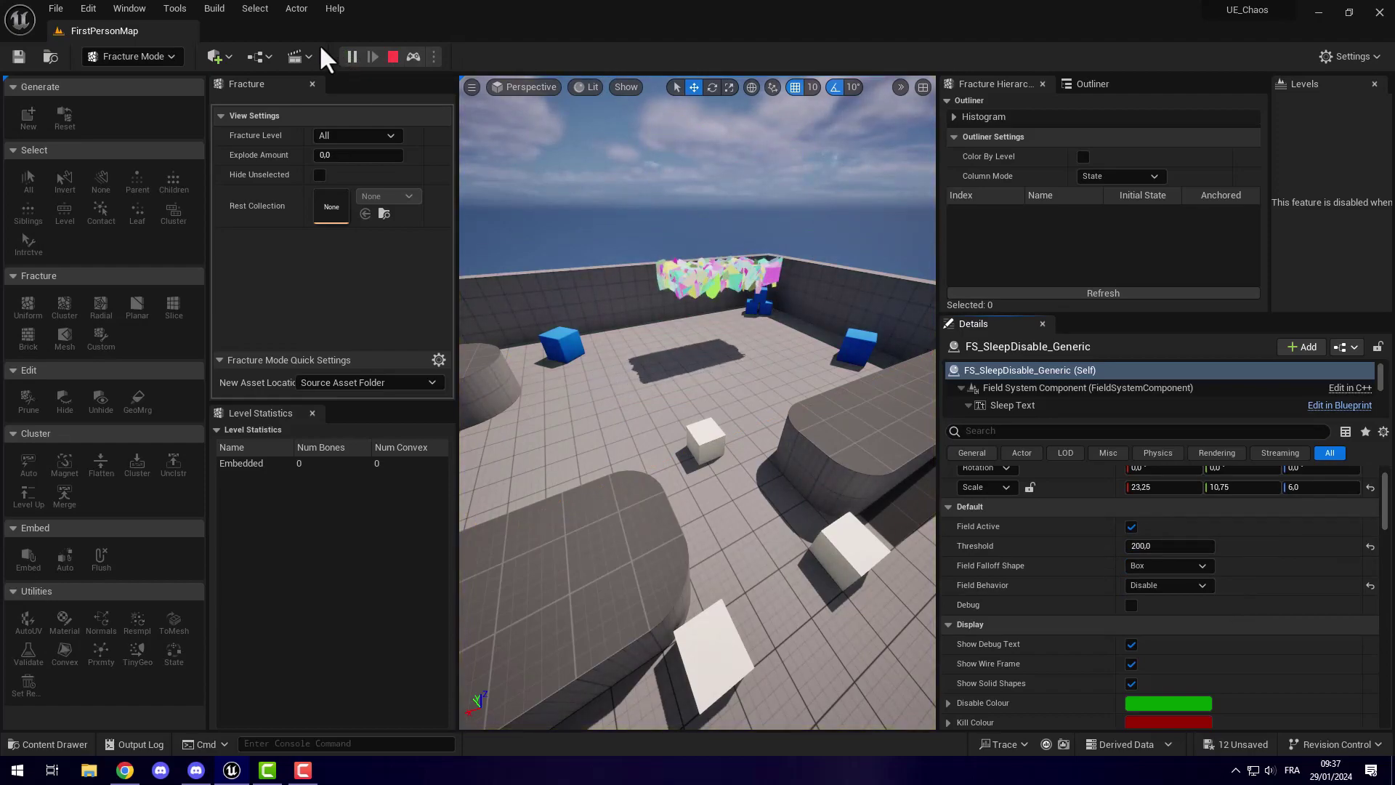
{"action": "left_click", "coordinate": [392, 57]}
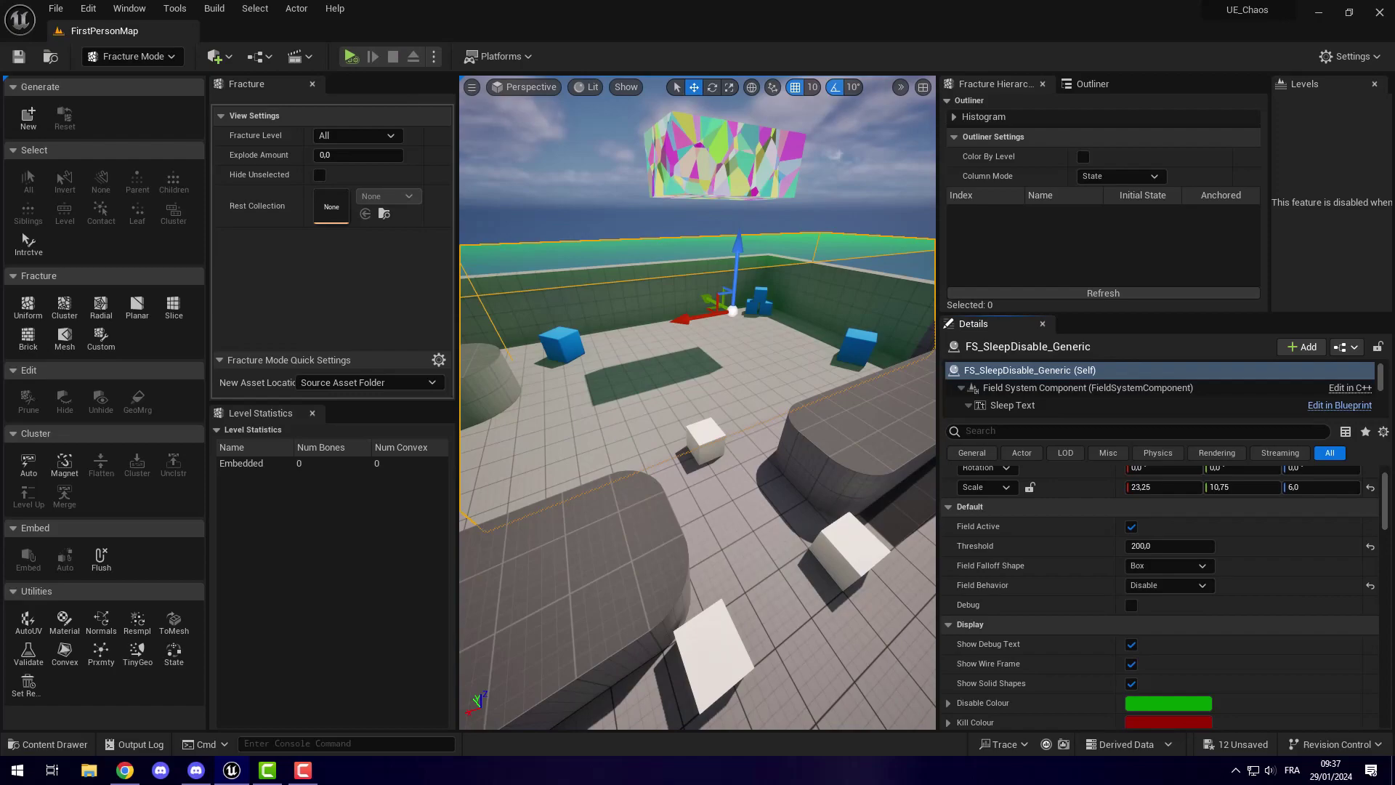
- Change the field behavior to Kill with a threshold of 2 and simulate the level
{"action": "left_click", "coordinate": [1186, 585]}
{"action": "left_click", "coordinate": [1176, 624]}
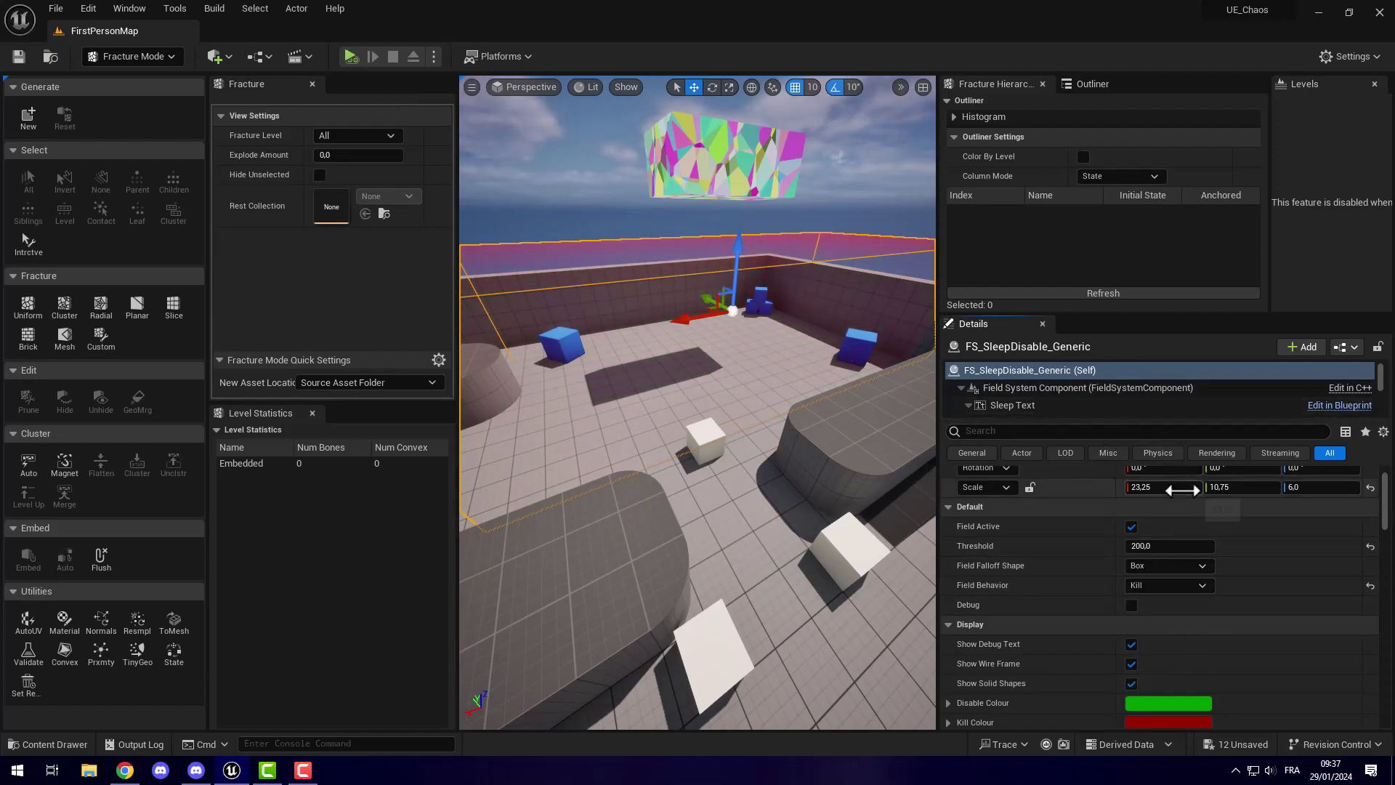
{"action": "left_click", "coordinate": [1179, 542]}
{"action": "key", "text": "Return"}
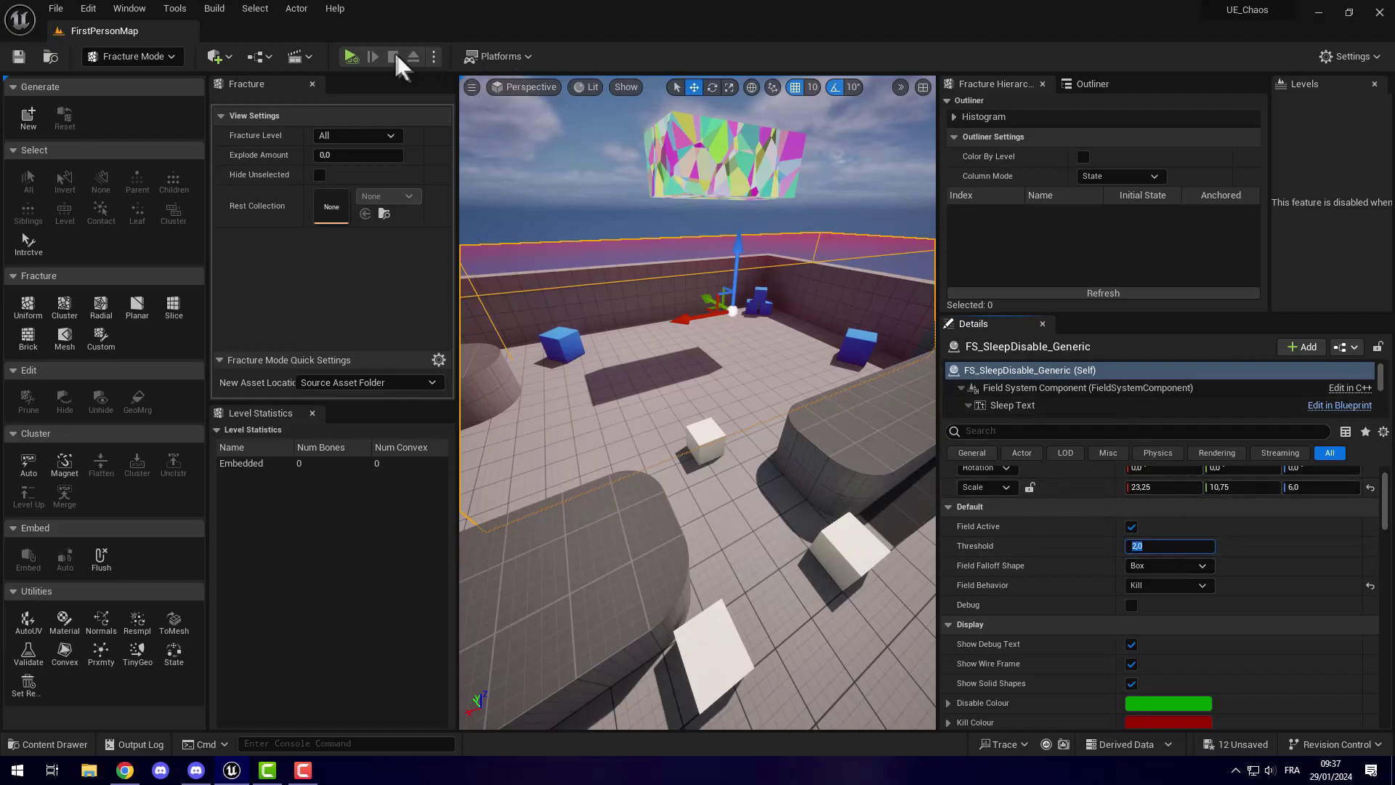
{"action": "left_click", "coordinate": [359, 51]}
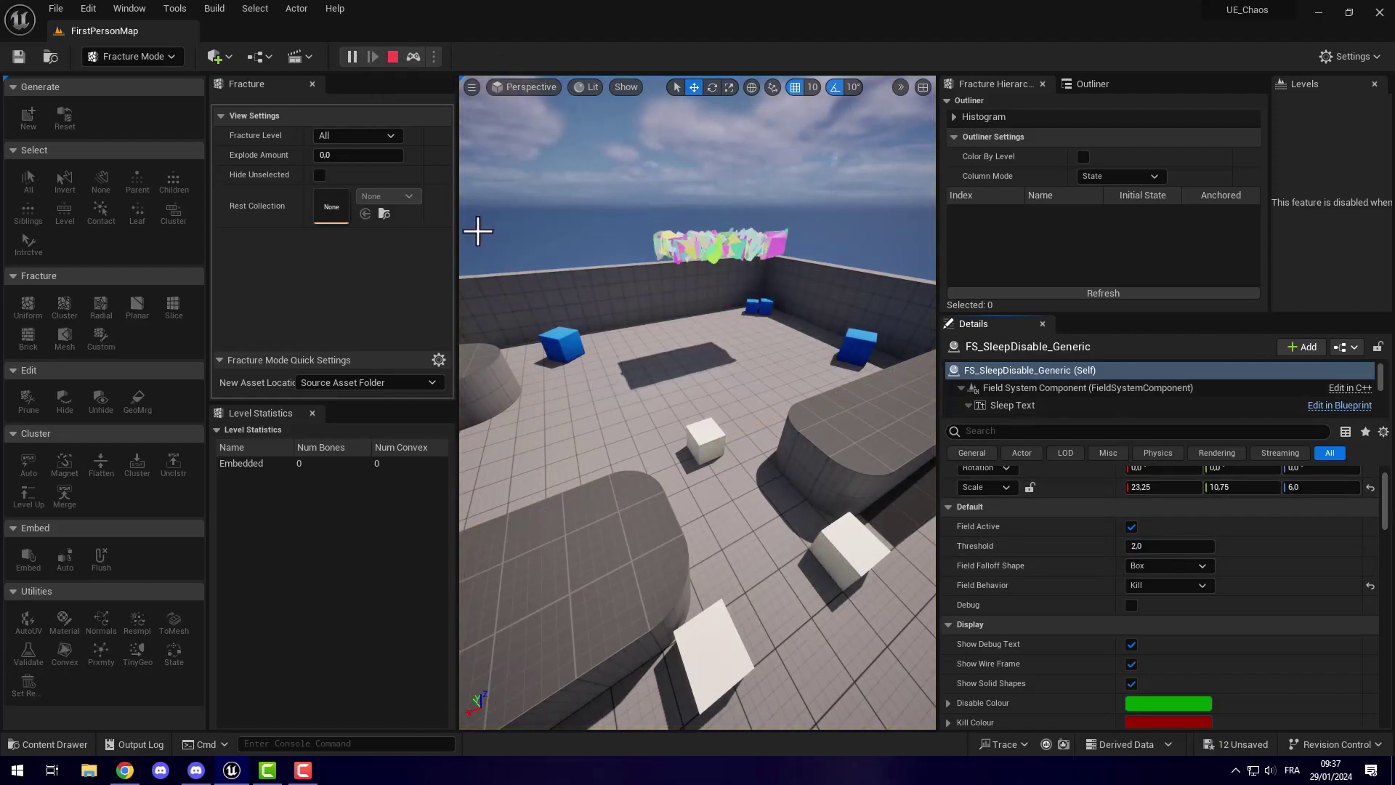
{"action": "left_click", "coordinate": [393, 57]}
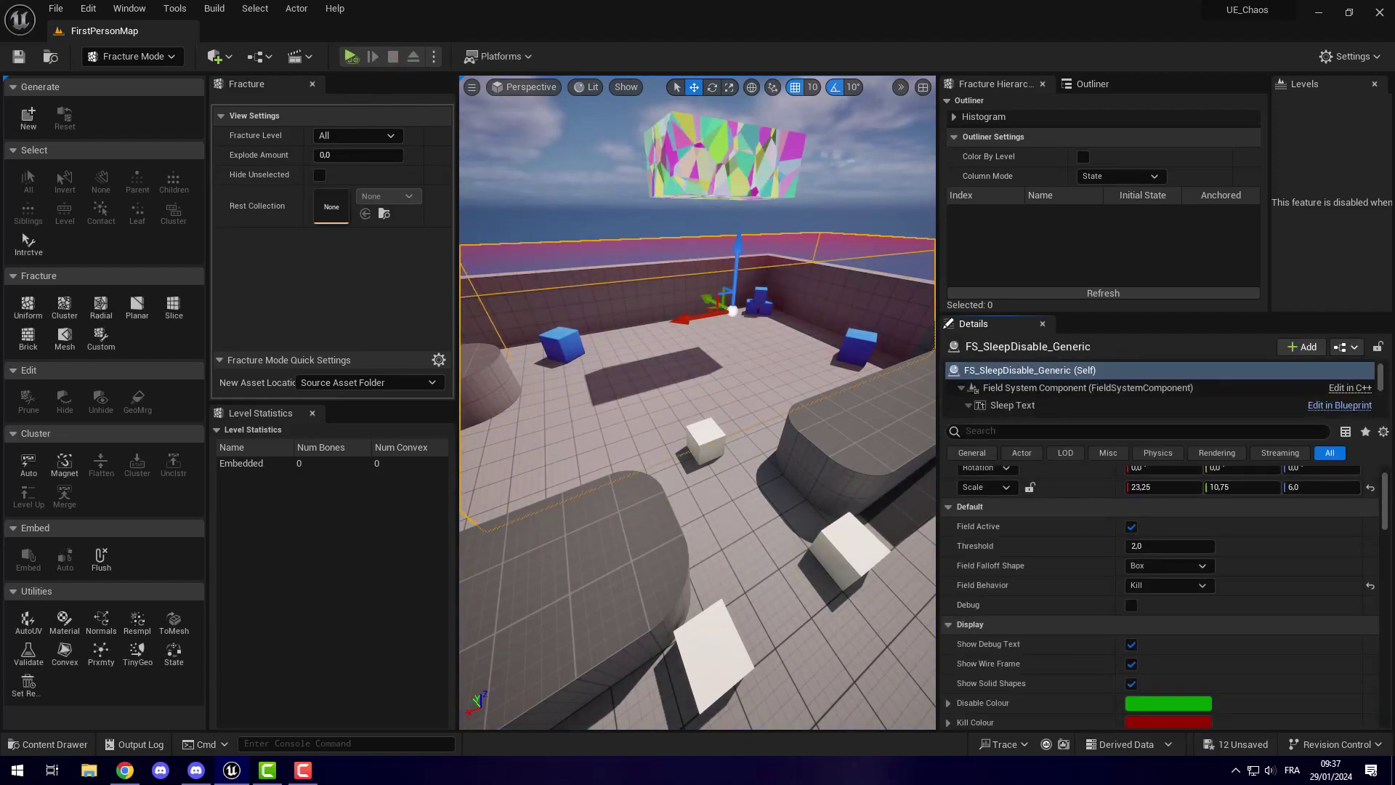
- Delete the FS_SleepDisable_Generic field and simulate the fractured block without it
{"action": "right_click_drag", "start_coordinate": [810, 312], "coordinate": [792, 312]}
{"action": "key", "text": "Delete"}
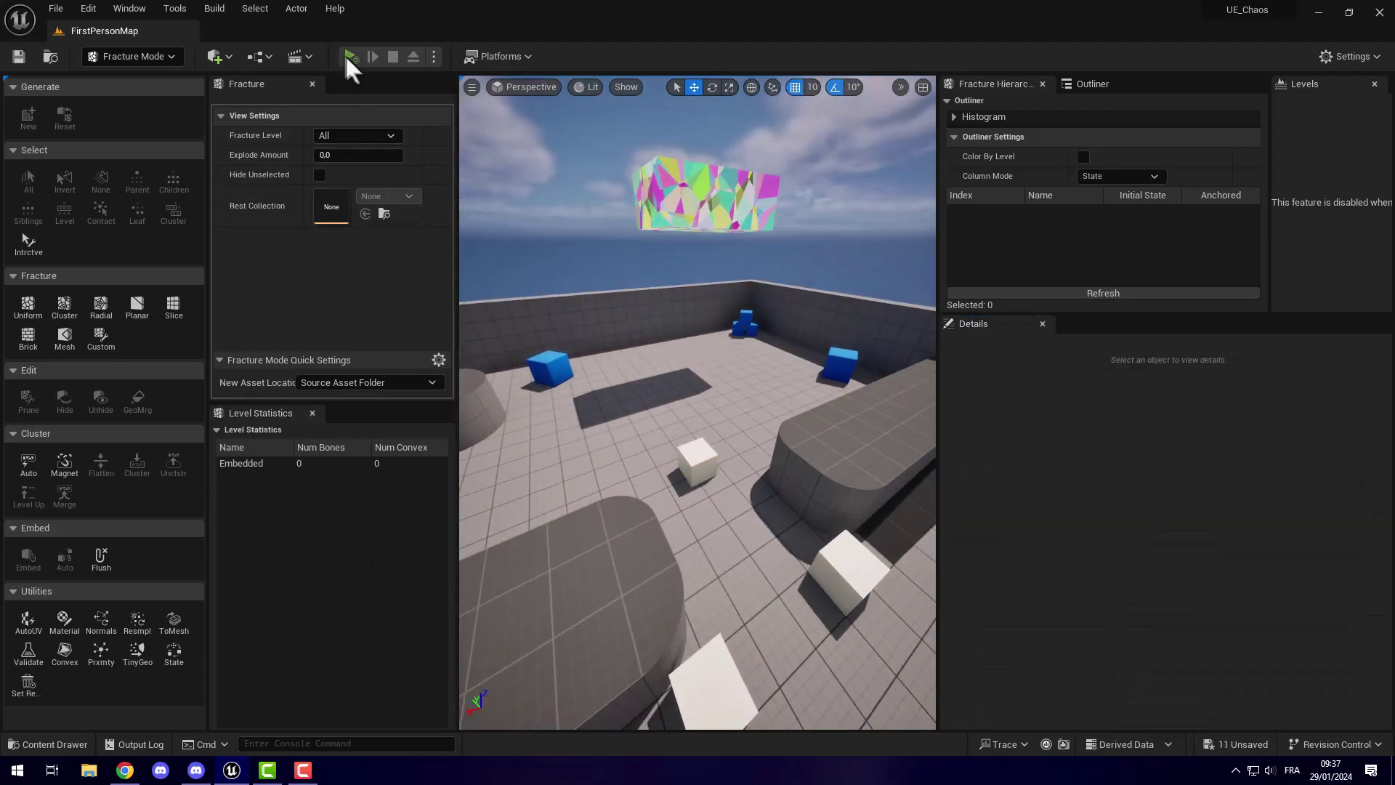
{"action": "left_click", "coordinate": [347, 56]}
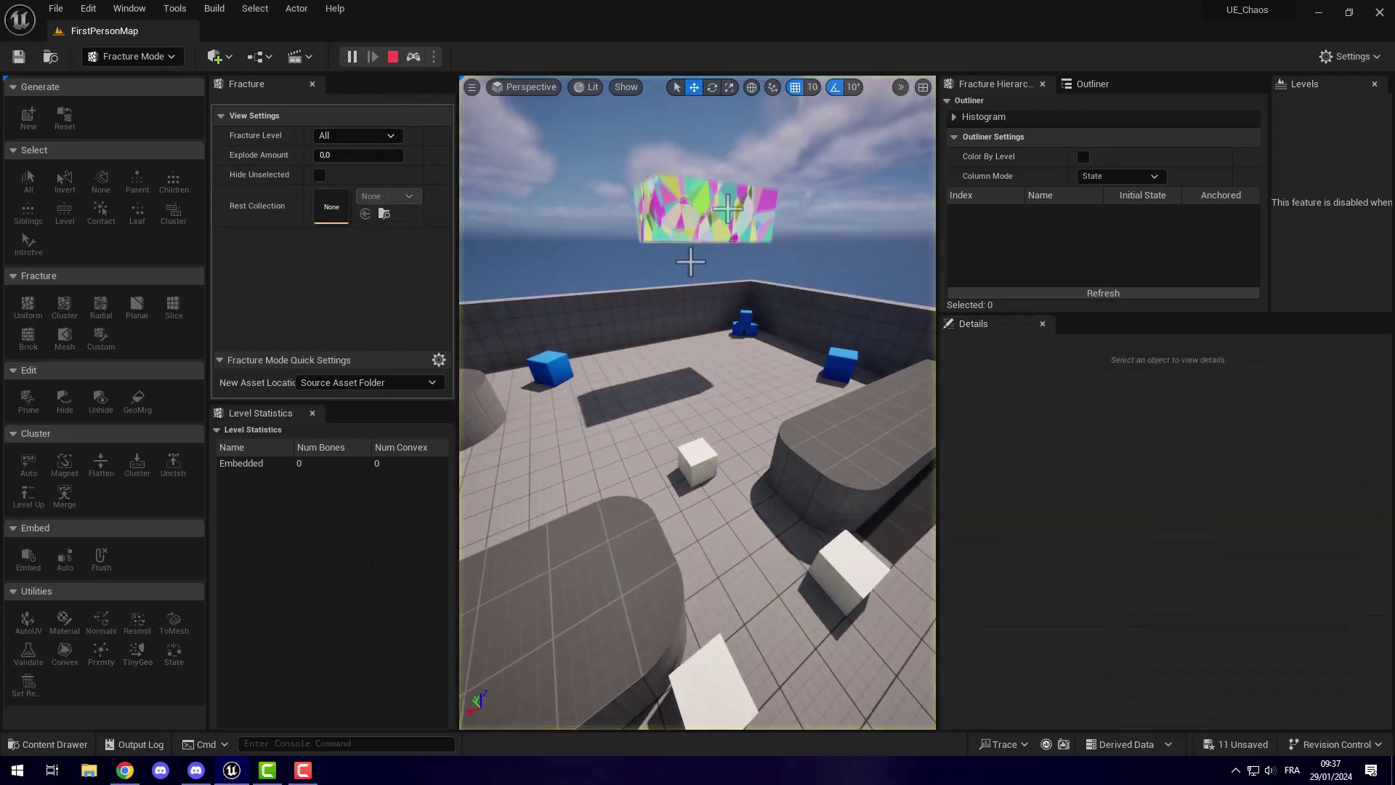
{"action": "left_click", "coordinate": [400, 57]}
- Place an FS_MasterField from the FieldNodes folder in the level and move it inside the fractured block
{"action": "left_click", "coordinate": [47, 744]}
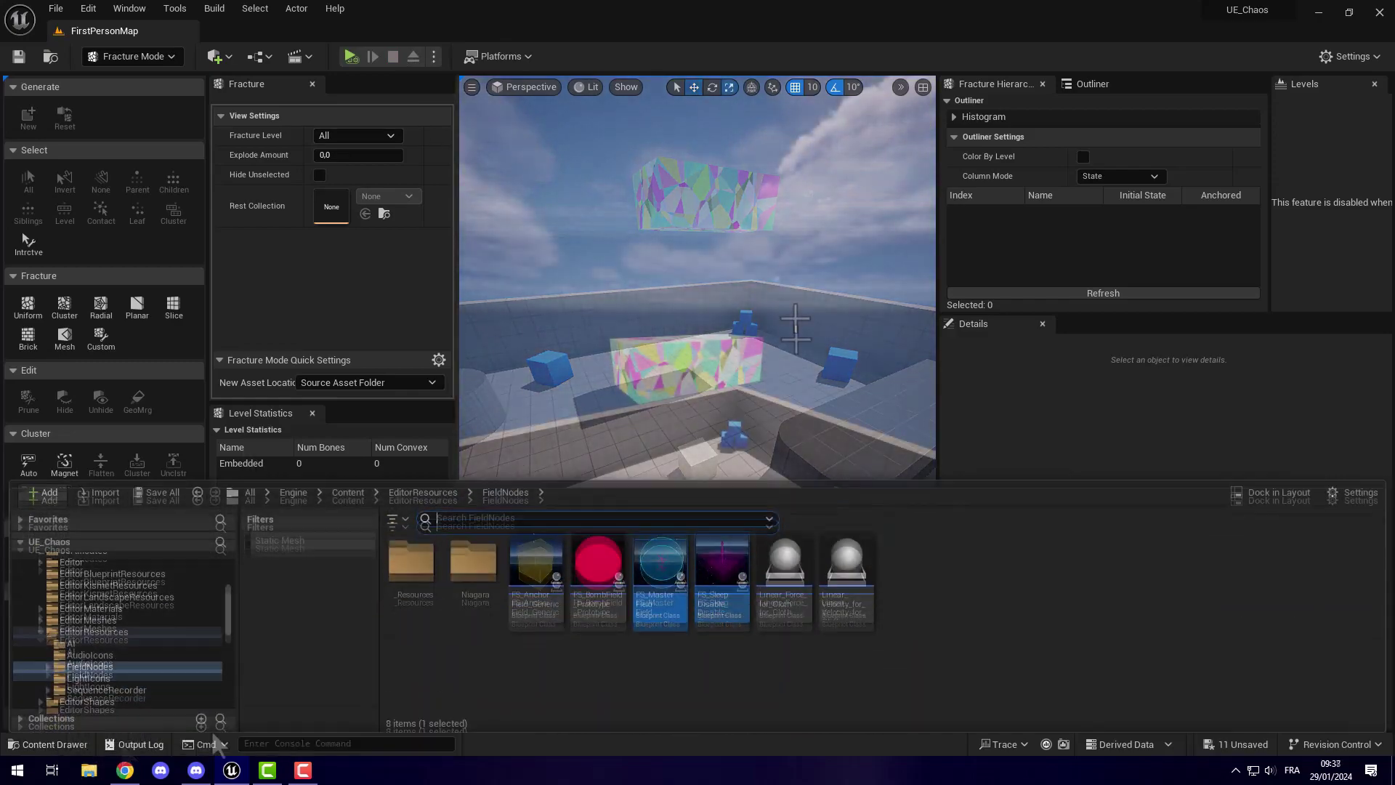
{"action": "left_click_drag", "start_coordinate": [647, 569], "coordinate": [699, 356]}
{"action": "right_click_drag", "start_coordinate": [730, 456], "coordinate": [765, 552]}
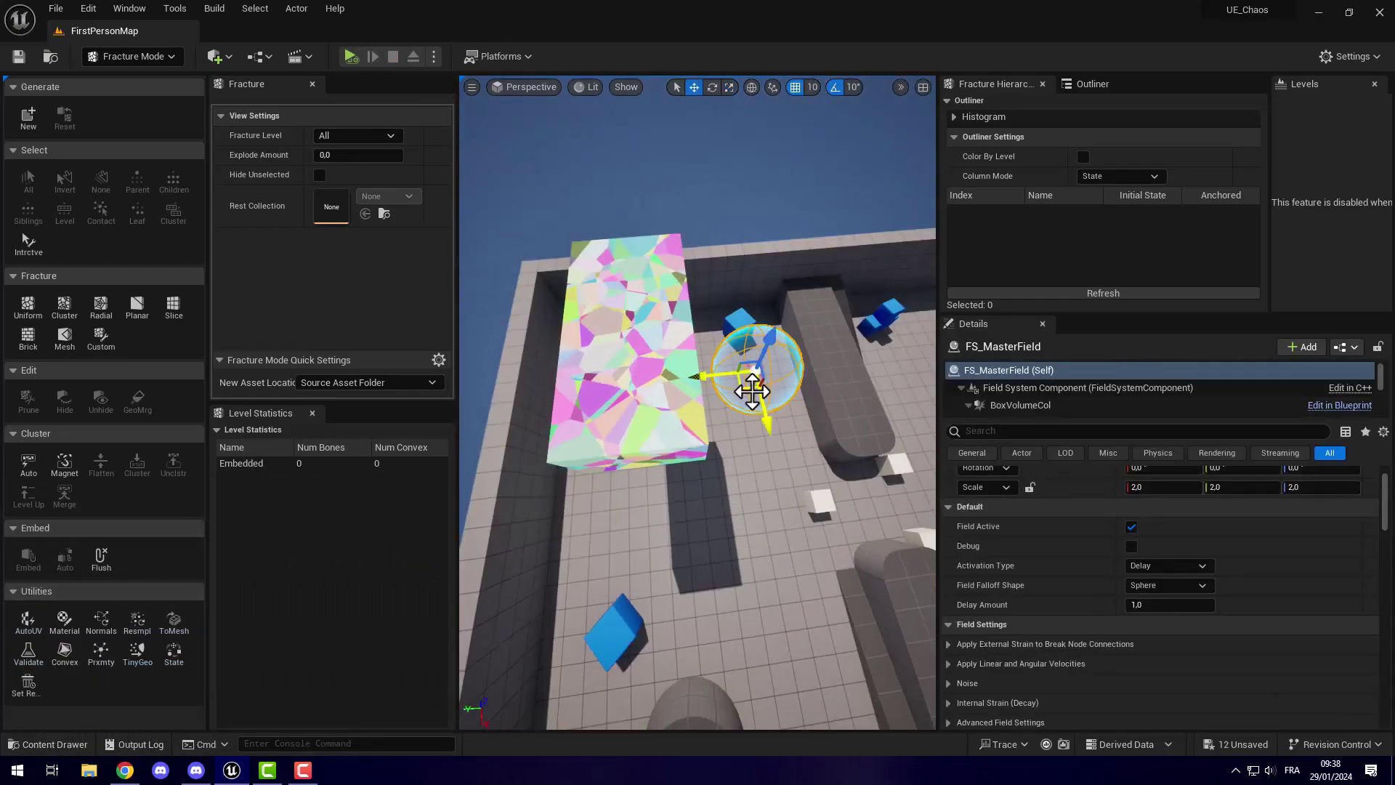
{"action": "left_click_drag", "start_coordinate": [752, 392], "coordinate": [632, 329]}
{"action": "right_click_drag", "start_coordinate": [743, 390], "coordinate": [683, 287]}
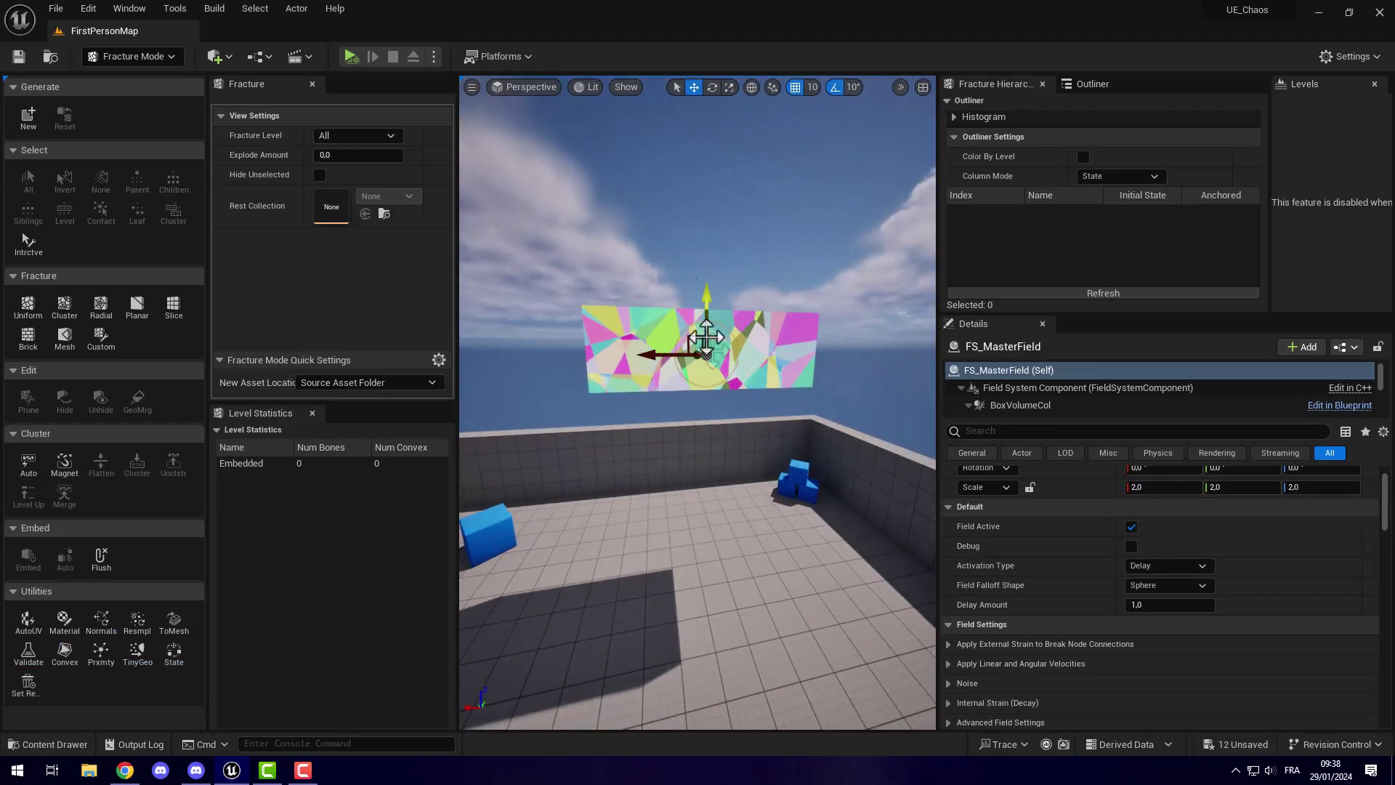
{"action": "left_click_drag", "start_coordinate": [703, 354], "coordinate": [571, 386]}
- Scale the master field uniformly to 6.25 with a delay amount of 0, and simulate the level
{"action": "right_click_drag", "start_coordinate": [570, 386], "coordinate": [683, 465]}
{"action": "mouse_move", "coordinate": [706, 414]}
{"action": "right_mouse_down"}
{"action": "mouse_move", "coordinate": [693, 396]}
{"action": "mouse_move", "coordinate": [706, 413]}
{"action": "right_mouse_up"}
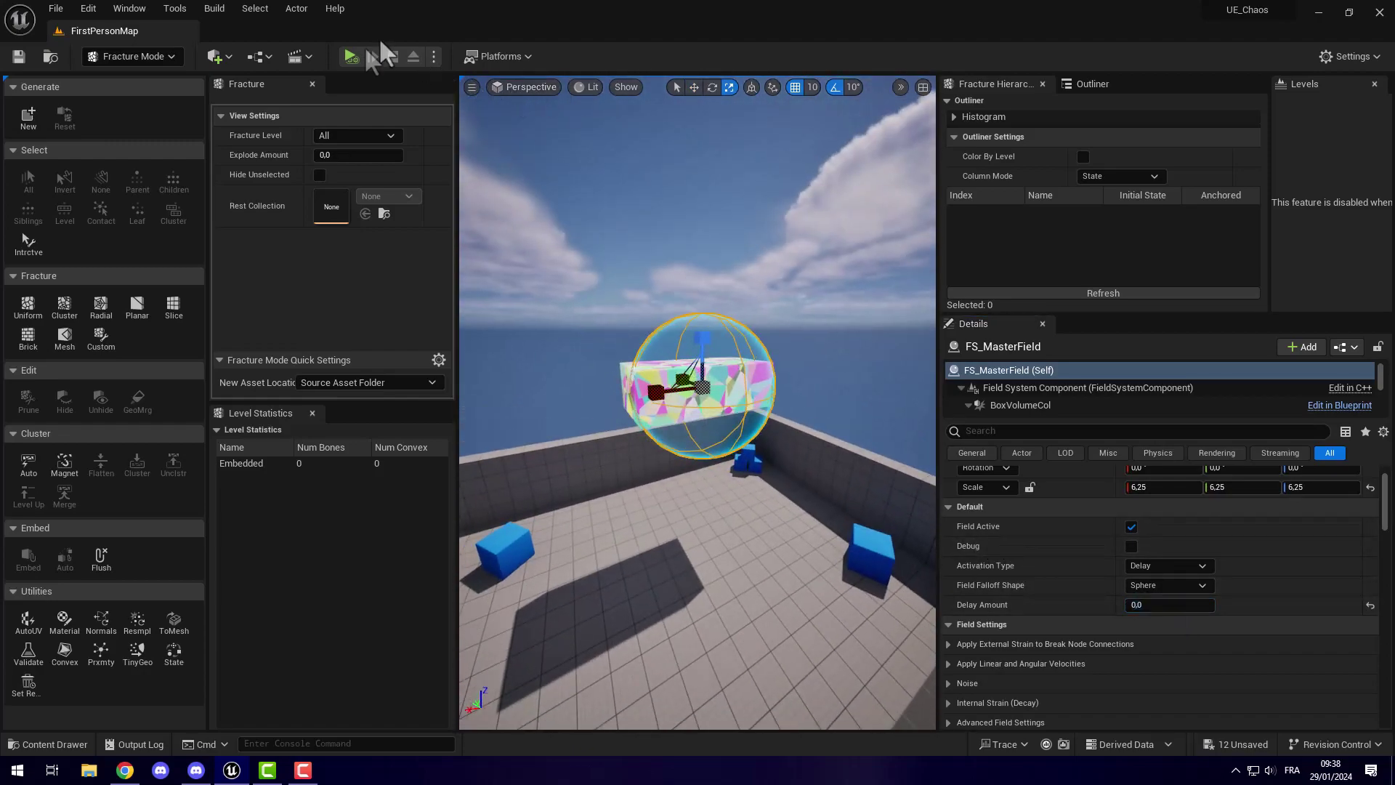
{"action": "left_click", "coordinate": [350, 56]}
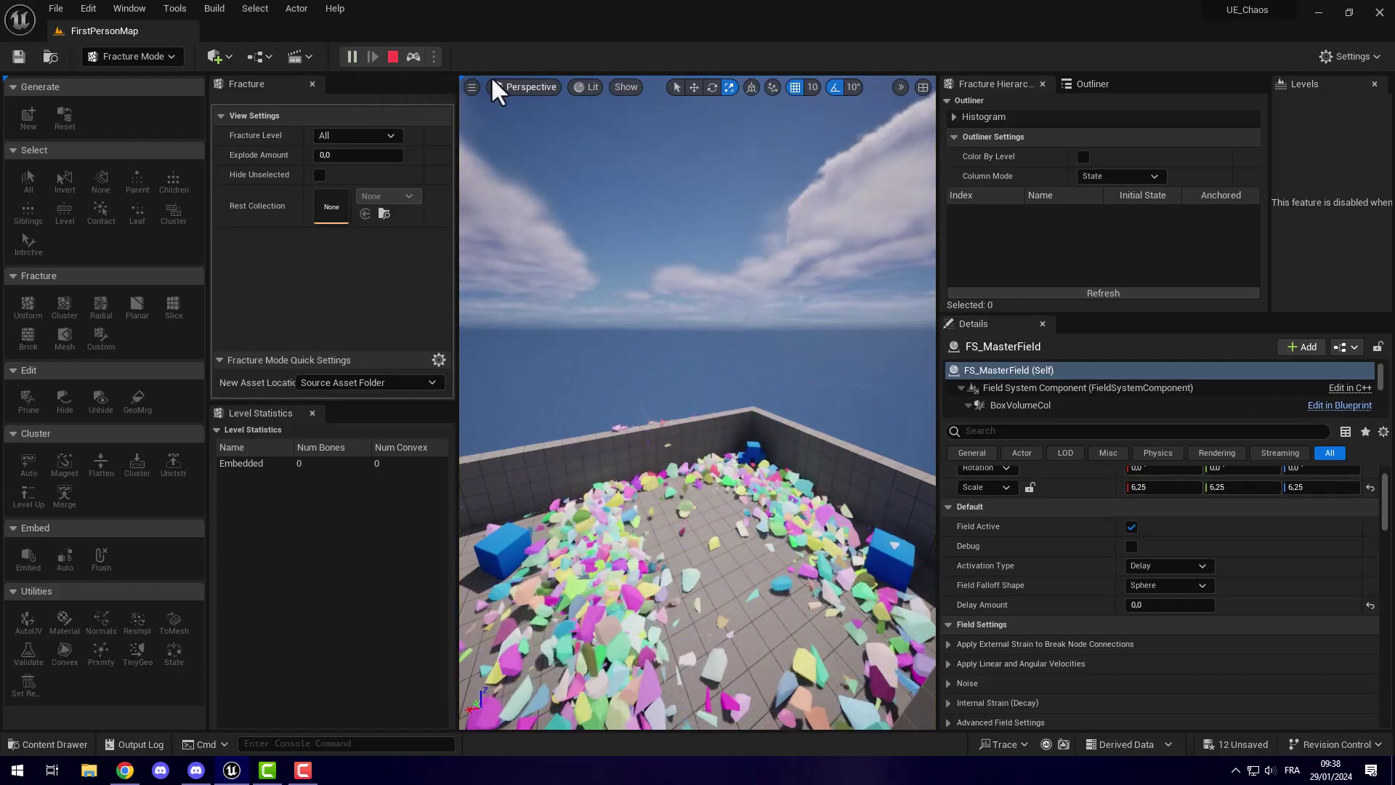
{"action": "left_click", "coordinate": [392, 57]}
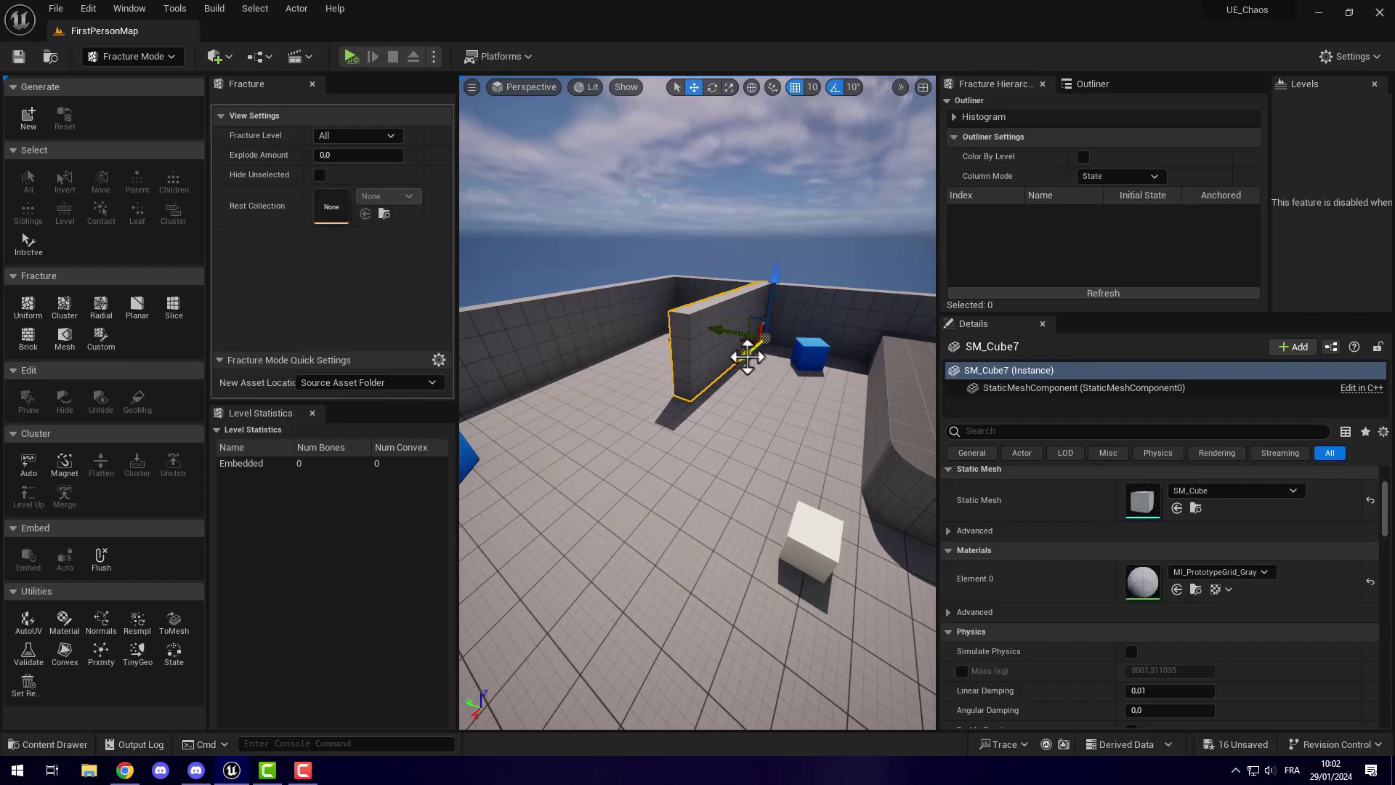
- Move the wall-shaped SM_Cube7 and scale it into a thinner wall
{"action": "left_click_drag", "start_coordinate": [748, 358], "coordinate": [723, 379]}
{"action": "right_click_drag", "start_coordinate": [821, 459], "coordinate": [857, 476]}
{"action": "key", "text": "r"}
{"action": "left_click_drag", "start_coordinate": [727, 388], "coordinate": [757, 396]}
{"action": "right_click_drag", "start_coordinate": [828, 496], "coordinate": [799, 472]}
- Create a geometry collection named GC_TestHole from the wall in the GeometryCollection folder
{"action": "left_click", "coordinate": [31, 121]}
{"action": "left_click", "coordinate": [596, 326]}
{"action": "left_click", "coordinate": [776, 492]}
{"action": "type", "text": "GC_TestHole"}
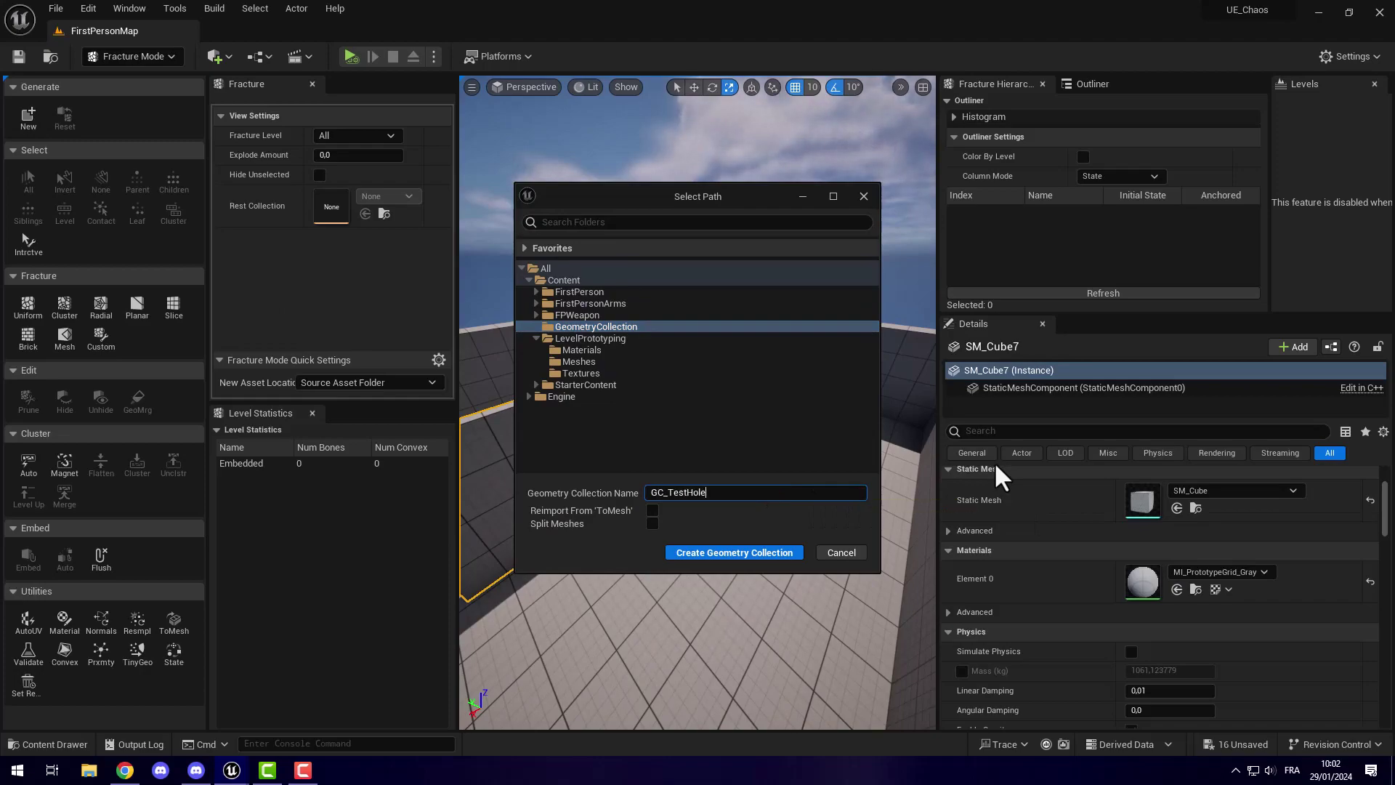
{"action": "left_click", "coordinate": [702, 556]}
- Fracture the wall with Uniform Voronoi using 100 minimum and maximum sites
{"action": "left_click", "coordinate": [28, 305]}
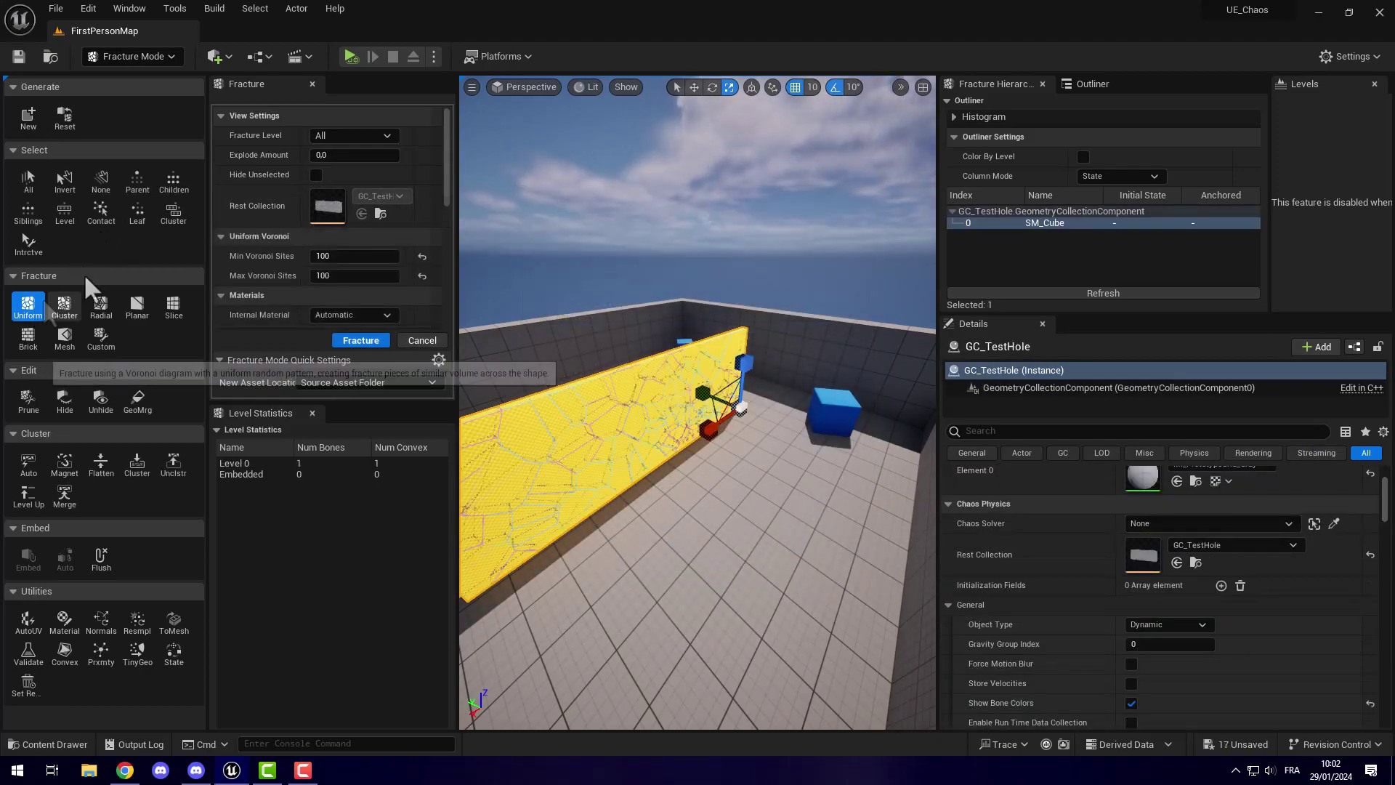
{"action": "left_click_drag", "start_coordinate": [369, 155], "coordinate": [312, 155]}
{"action": "mouse_move", "coordinate": [677, 416]}
{"action": "right_mouse_down"}
{"action": "mouse_move", "coordinate": [617, 417]}
{"action": "mouse_move", "coordinate": [675, 422]}
{"action": "right_mouse_up"}
- Place an FS_AnchorField_Generic at the fractured wall's base and stretch it along the wall's full length
{"action": "key", "text": "ctrl+space"}
{"action": "left_click_drag", "start_coordinate": [529, 561], "coordinate": [685, 430]}
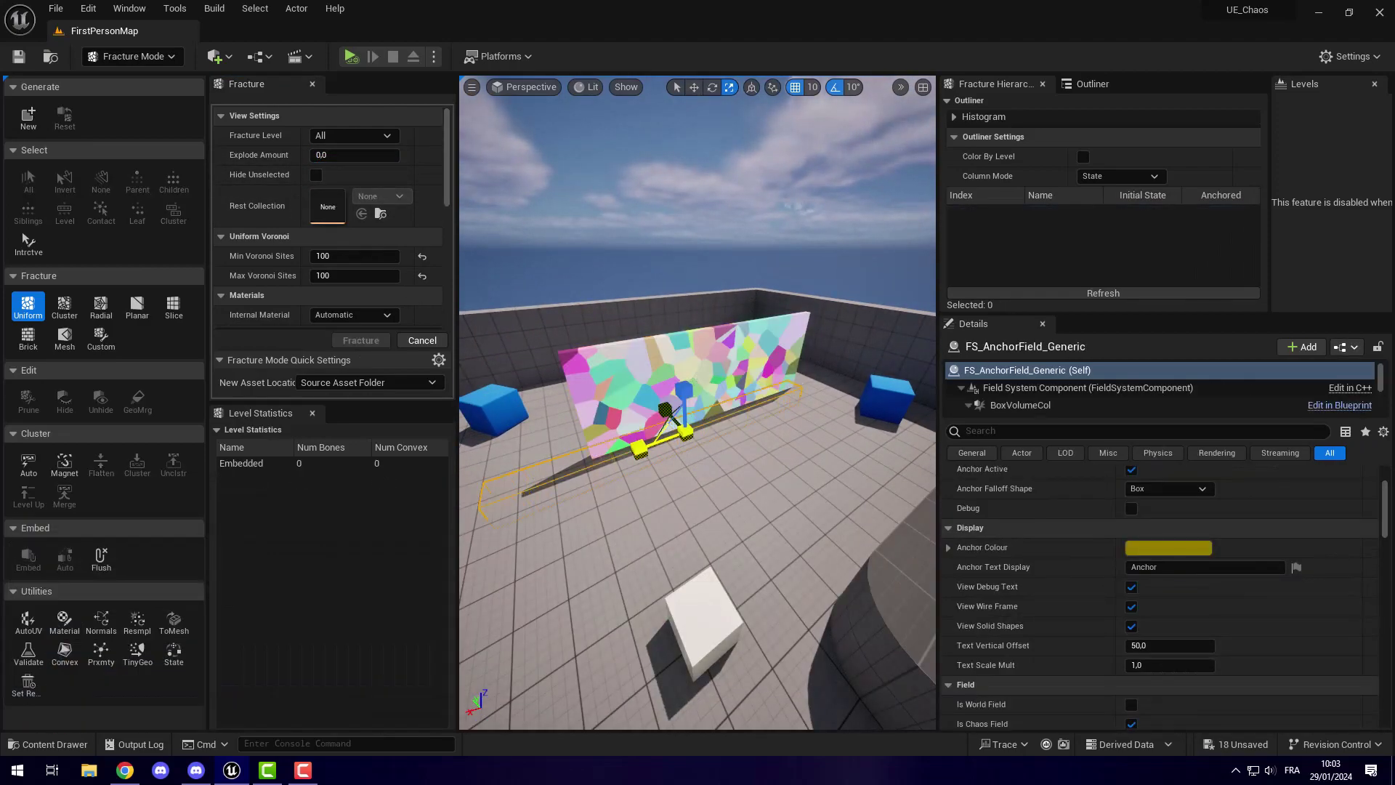
{"action": "right_click_drag", "start_coordinate": [687, 419], "coordinate": [803, 482]}
{"action": "scroll", "coordinate": [793, 421], "scroll_direction": "up", "scroll_amount": 2}
- Duplicate the base anchor field upward and align the copy along the wall's top edge
{"action": "left_click_drag", "start_coordinate": [771, 354], "coordinate": [768, 218], "text": "alt"}
{"action": "right_click_drag", "start_coordinate": [768, 218], "coordinate": [752, 291]}
{"action": "mouse_move", "coordinate": [741, 347]}
{"action": "left_mouse_down"}
{"action": "mouse_move", "coordinate": [739, 319]}
{"action": "mouse_move", "coordinate": [739, 334]}
{"action": "left_mouse_up"}
{"action": "right_click_drag", "start_coordinate": [740, 335], "coordinate": [683, 337]}
- Duplicate the anchor field for both ends of the wall, with the copies rotated upright
{"action": "left_click_drag", "start_coordinate": [686, 441], "coordinate": [554, 438], "text": "alt"}
{"action": "key", "text": "e"}
{"action": "left_click_drag", "start_coordinate": [539, 388], "coordinate": [626, 377]}
{"action": "key", "text": "w"}
{"action": "right_click_drag", "start_coordinate": [625, 392], "coordinate": [591, 373]}
{"action": "left_click_drag", "start_coordinate": [591, 373], "coordinate": [728, 456], "text": "alt"}
{"action": "right_click_drag", "start_coordinate": [728, 456], "coordinate": [647, 364]}
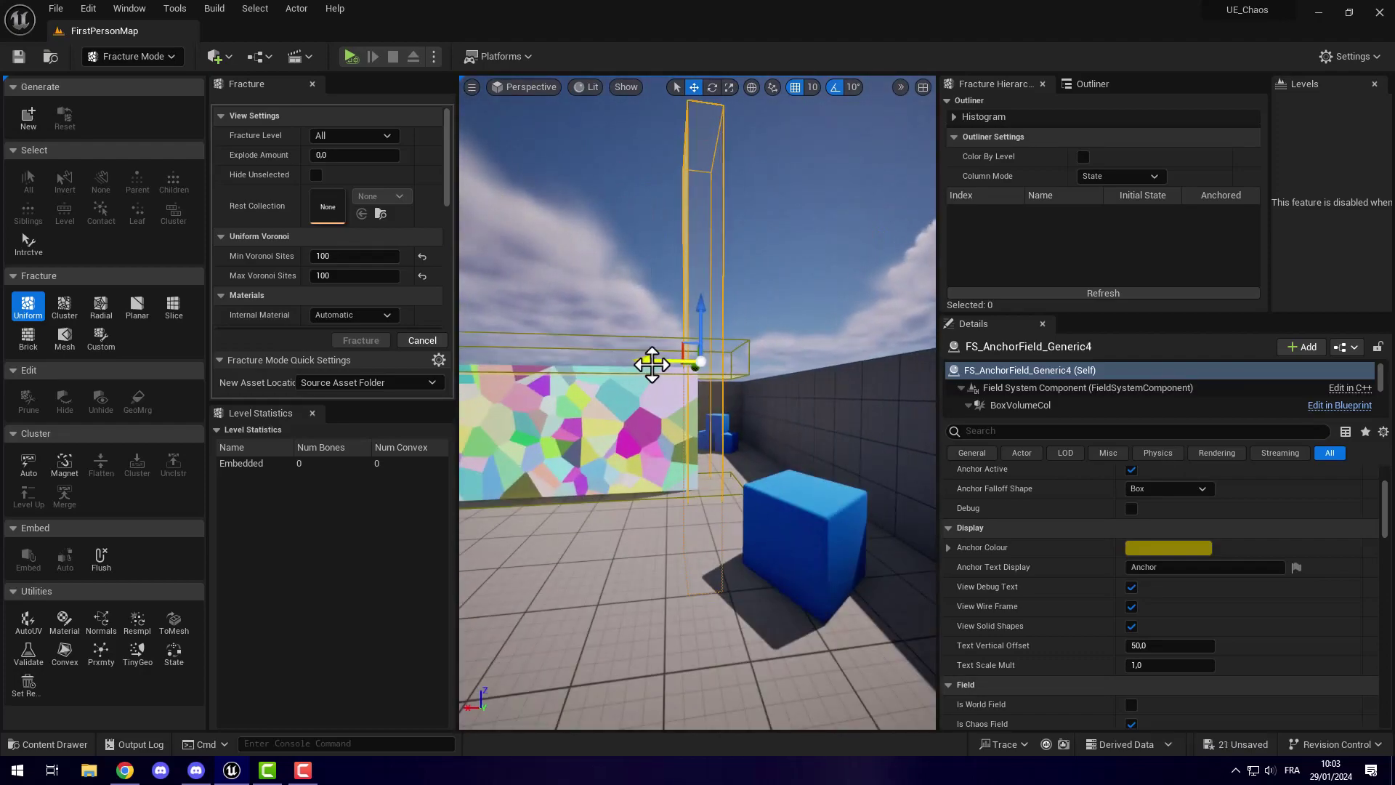
- Add four empty initialization field entries to the GC_TestHole wall
{"action": "left_click", "coordinate": [601, 445]}
{"action": "left_click", "coordinate": [1221, 585]}
{"action": "left_click", "coordinate": [1220, 585]}
{"action": "left_click", "coordinate": [1221, 584]}
{"action": "left_click", "coordinate": [1221, 584]}
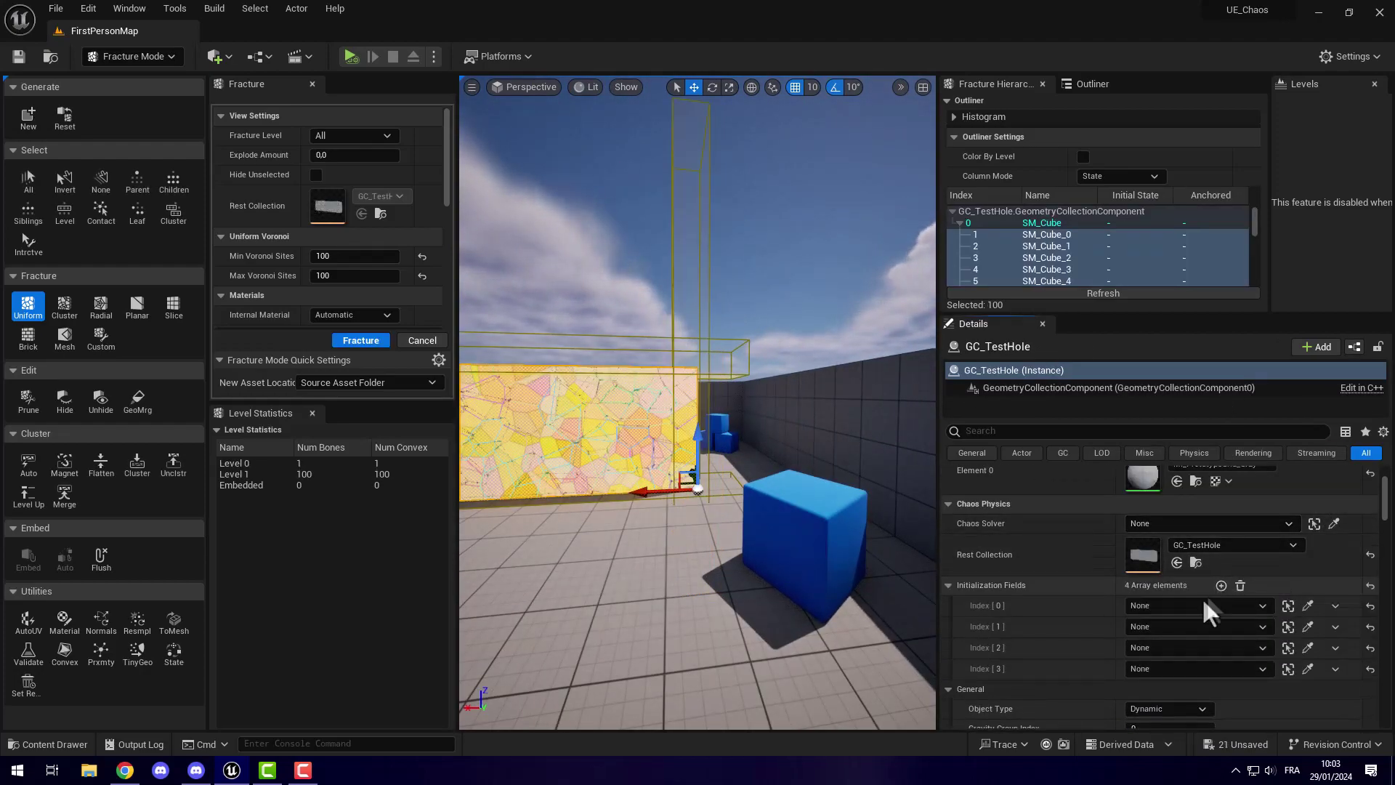
- Assign the anchor fields around the wall to GC_TestHole's initialization field entries
{"action": "left_click", "coordinate": [1232, 623]}
{"action": "left_click", "coordinate": [1220, 472]}
{"action": "left_click", "coordinate": [1231, 648]}
{"action": "left_click", "coordinate": [1220, 509]}
{"action": "left_click", "coordinate": [1246, 669]}
{"action": "left_click", "coordinate": [1220, 544]}
- Place an FS_MasterField near the fractured wall and move it into the wall's face
{"action": "right_click_drag", "start_coordinate": [746, 478], "coordinate": [695, 440]}
{"action": "left_click", "coordinate": [661, 381]}
{"action": "key", "text": "ctrl+space"}
{"action": "left_click_drag", "start_coordinate": [658, 600], "coordinate": [732, 445]}
{"action": "right_click_drag", "start_coordinate": [732, 444], "coordinate": [828, 440]}
{"action": "left_click_drag", "start_coordinate": [879, 471], "coordinate": [773, 455]}
{"action": "right_click_drag", "start_coordinate": [815, 427], "coordinate": [930, 435]}
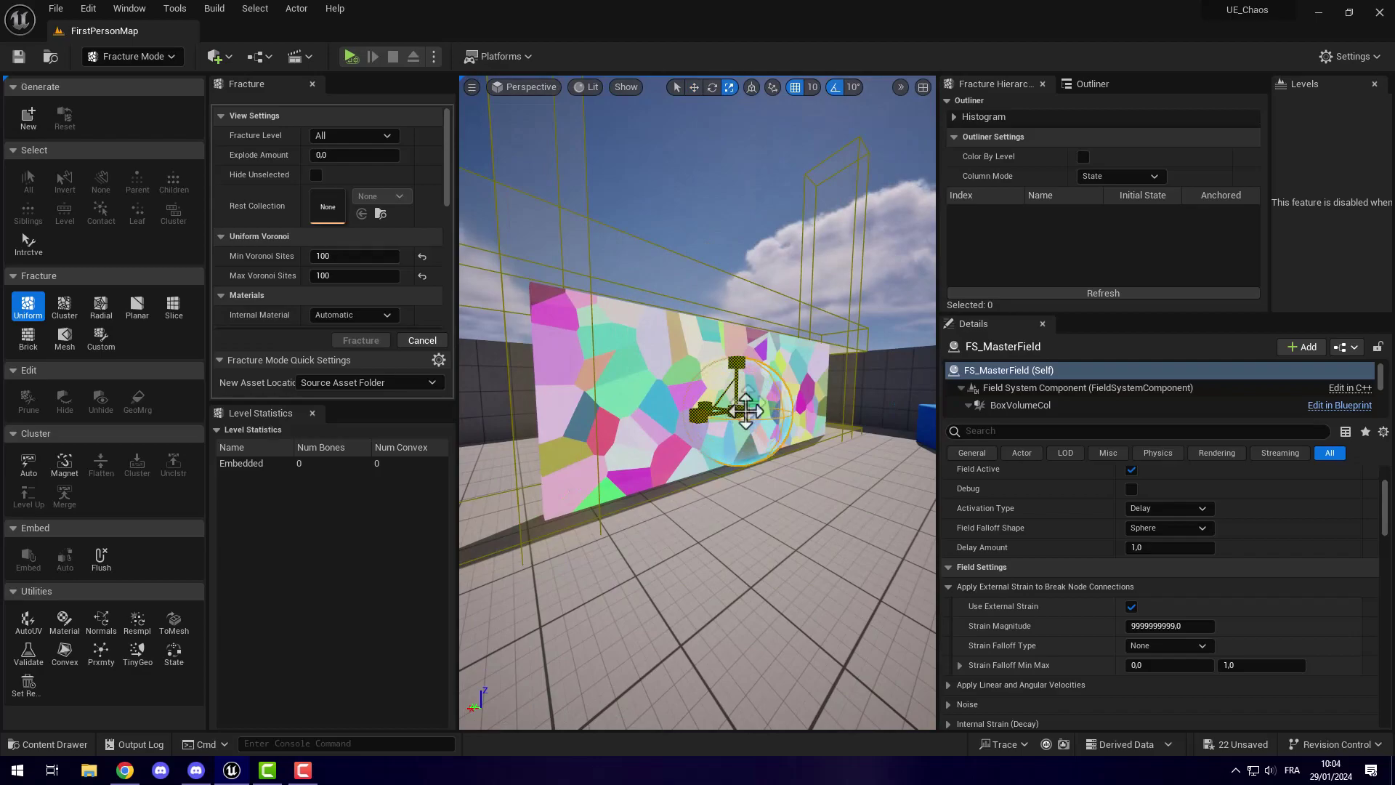
- Set the master field's delay amount to 0 and its external strain magnitude to 600000
{"action": "right_click_drag", "start_coordinate": [697, 403], "coordinate": [654, 403]}
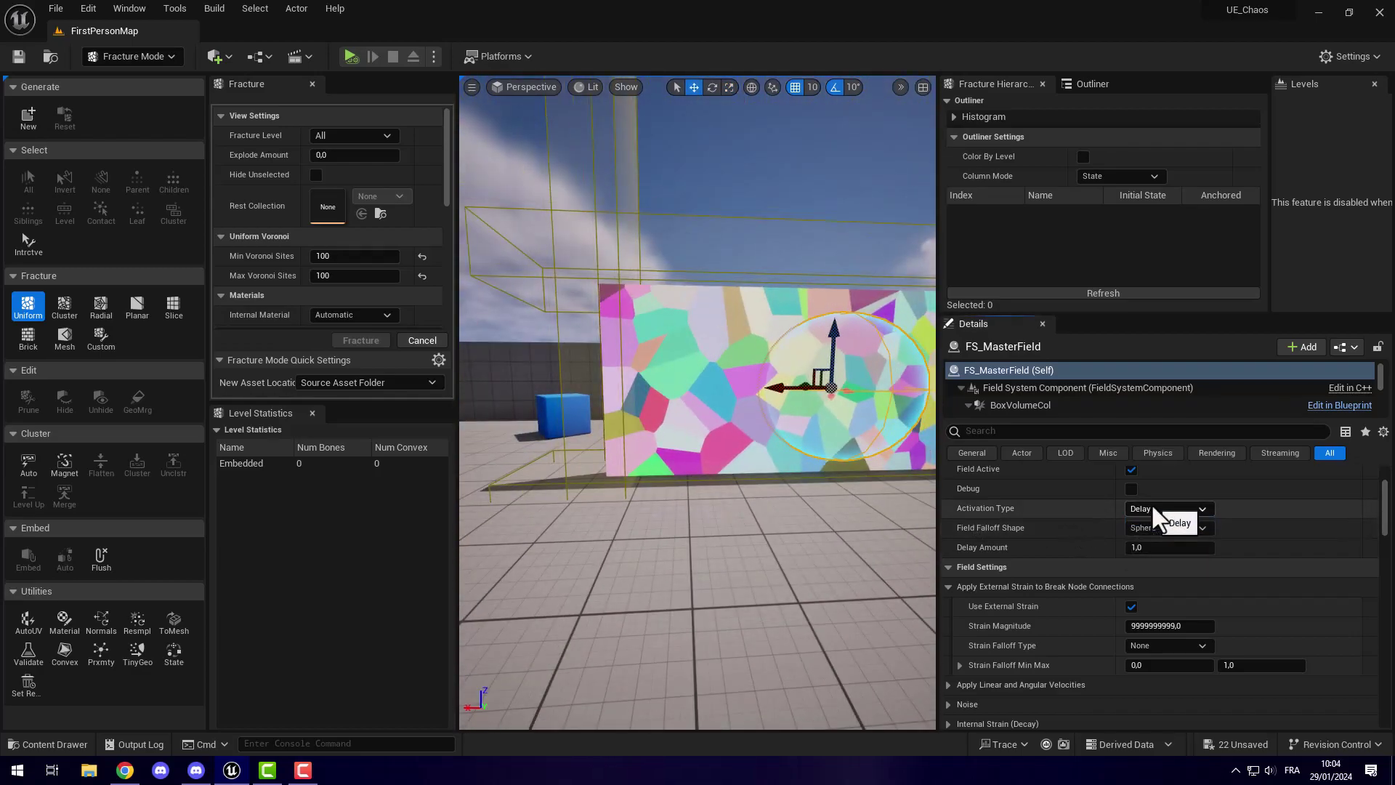
{"action": "left_click", "coordinate": [1158, 546]}
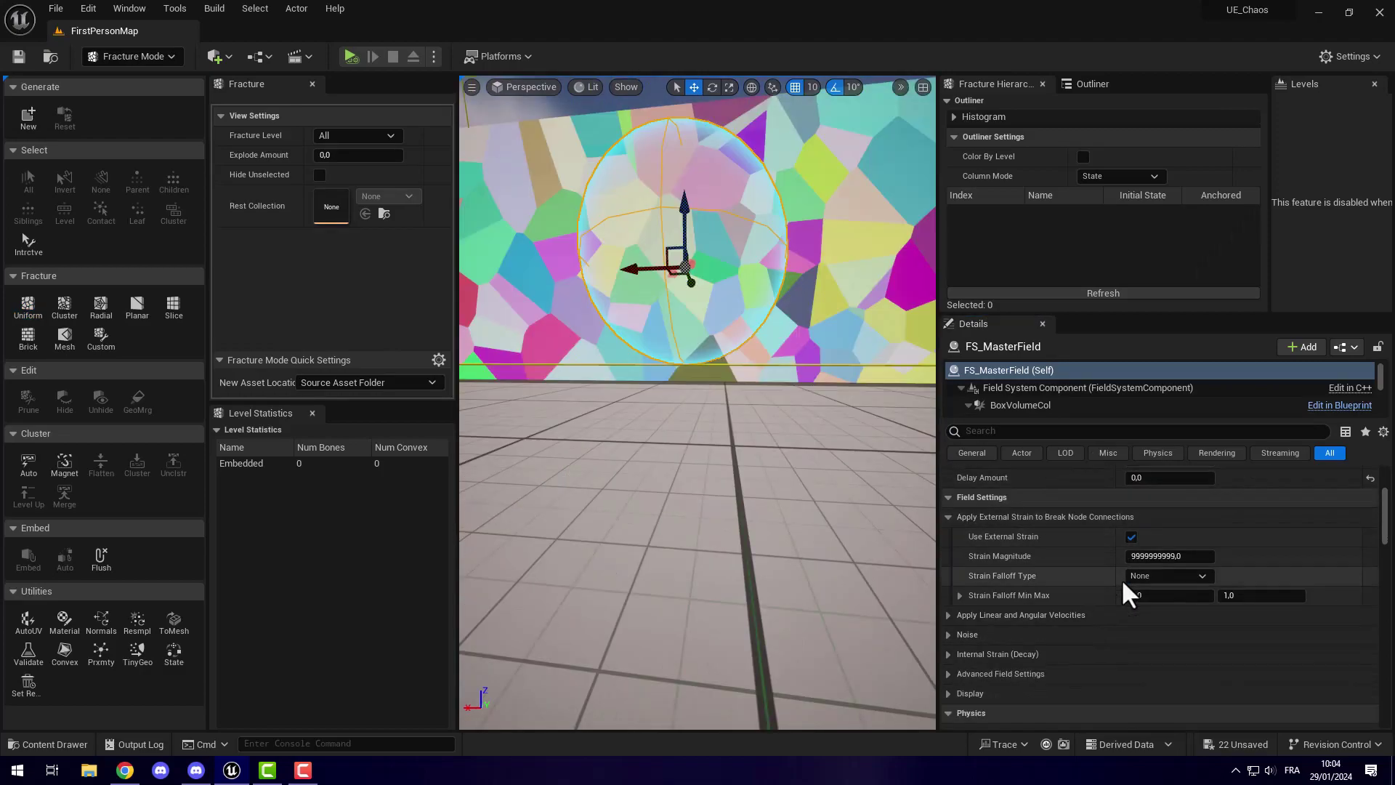
{"action": "left_click", "coordinate": [1174, 555]}
{"action": "type", "text": "600000"}
{"action": "key", "text": "Return"}
- Set the master field's strain falloff type to Linear with a falloff maximum of 2
{"action": "left_click", "coordinate": [1162, 575]}
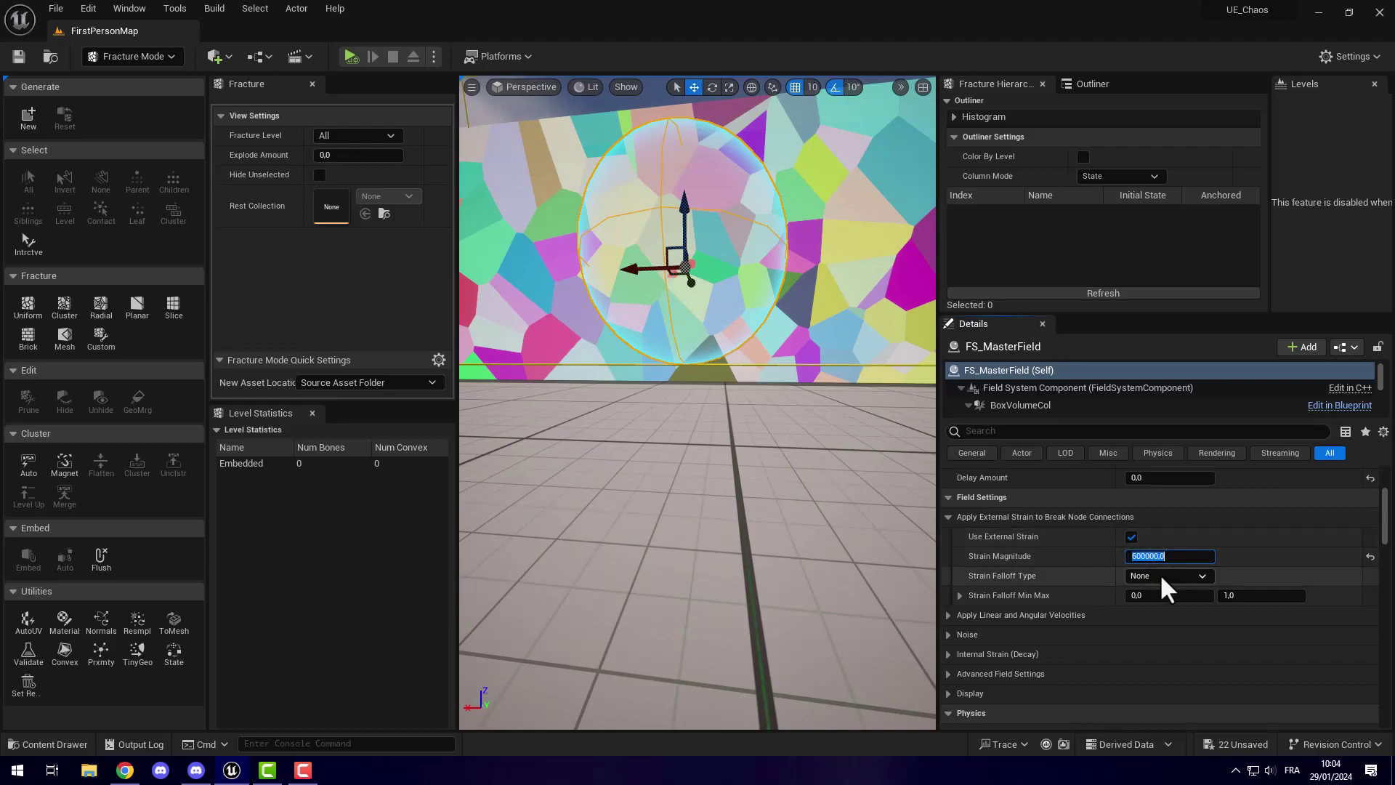
{"action": "left_click", "coordinate": [1141, 603]}
{"action": "left_click", "coordinate": [1300, 593]}
{"action": "type", "text": "2"}
{"action": "key", "text": "Return"}
- Simulate the level to test the master field on the anchored wall, stop it, and simulate again facing the wall
{"action": "left_click", "coordinate": [351, 56]}
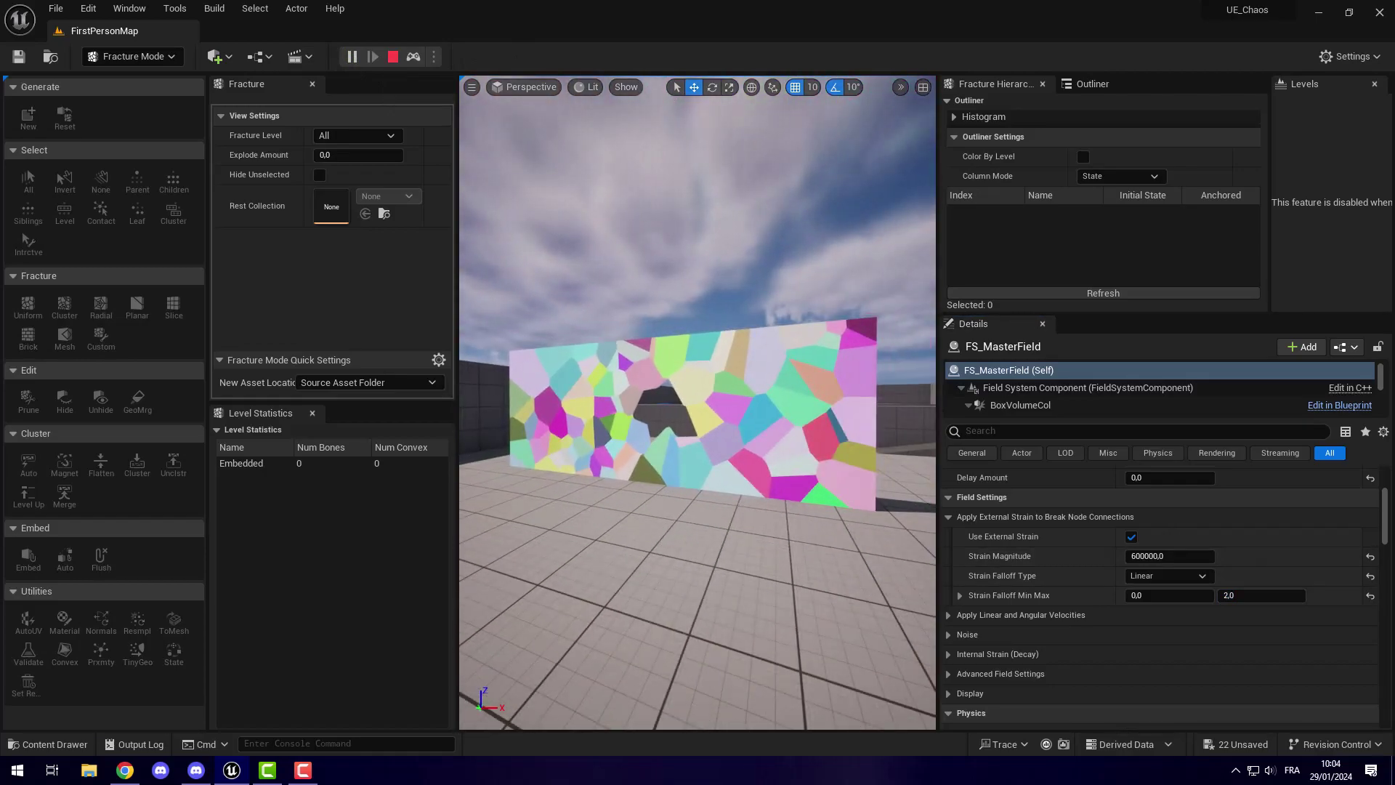
{"action": "left_click", "coordinate": [392, 56]}
{"action": "right_click_drag", "start_coordinate": [536, 324], "coordinate": [535, 324]}
{"action": "right_click_drag", "start_coordinate": [572, 501], "coordinate": [573, 501]}
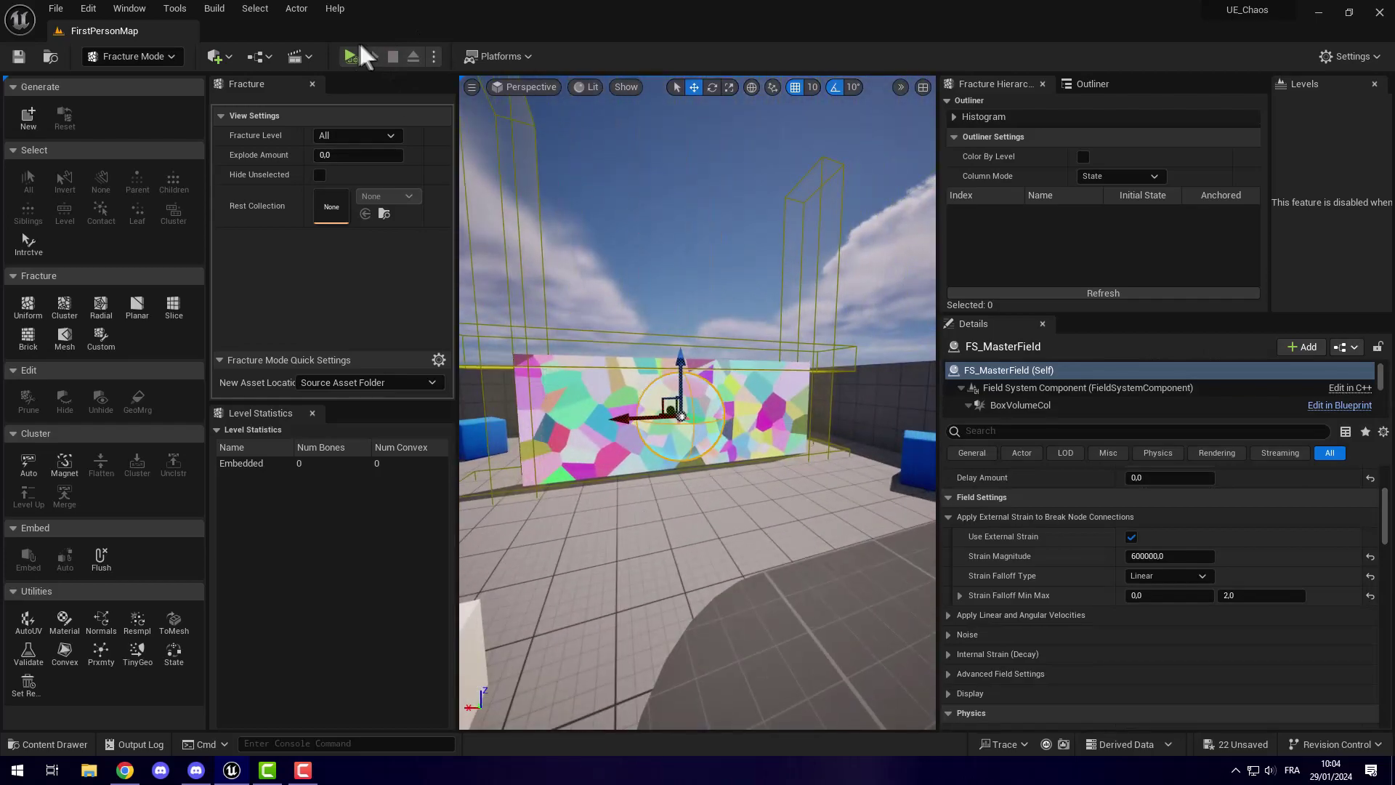
{"action": "key", "text": "alt+p"}
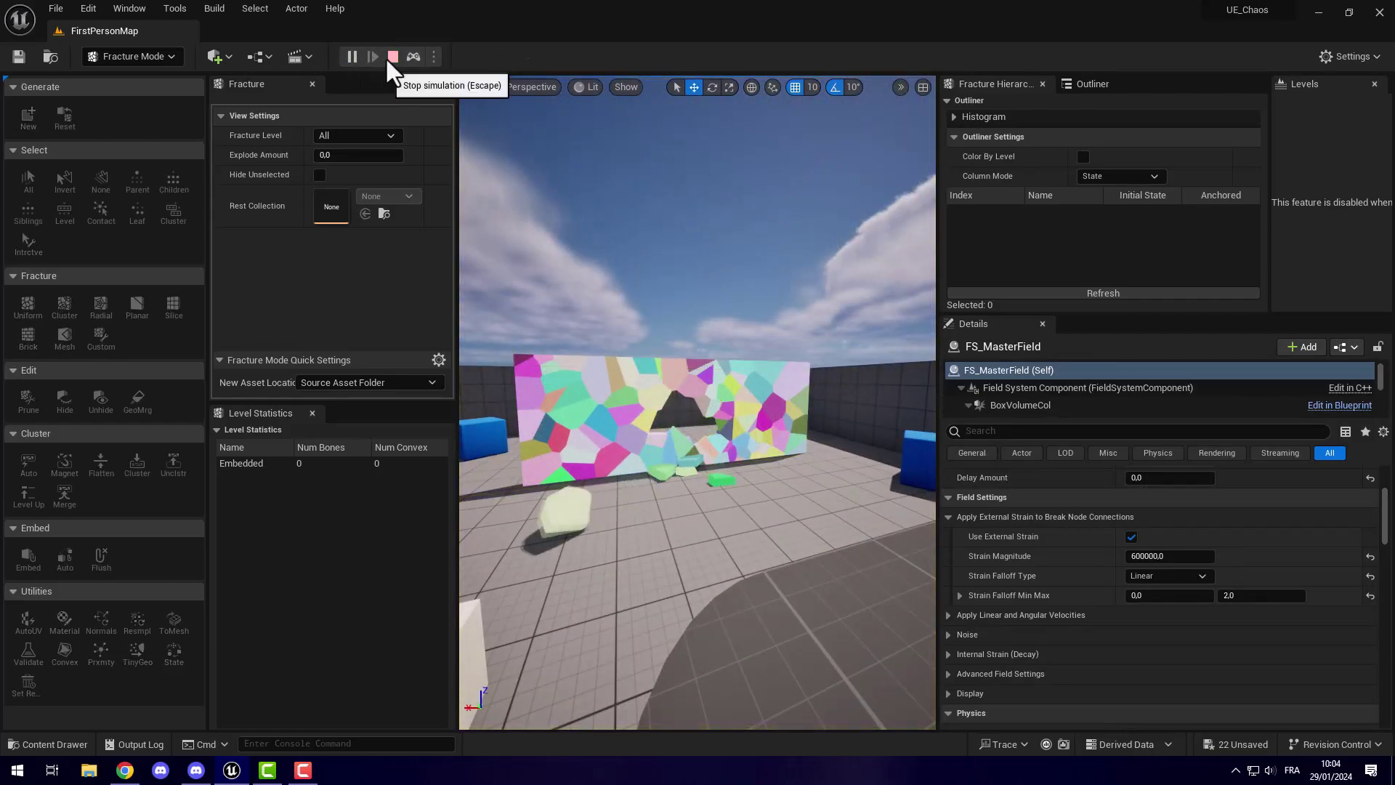